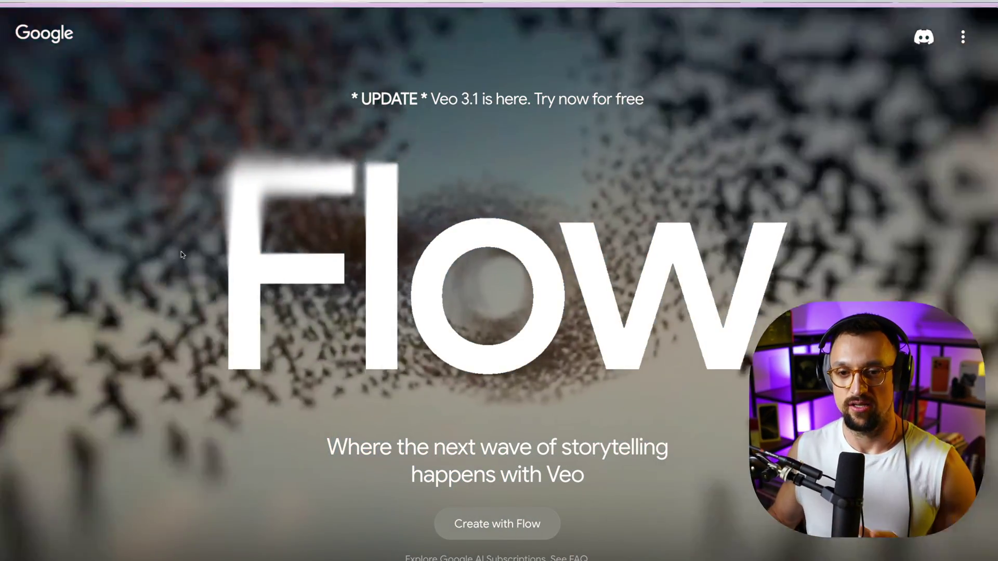
Enter Flow and open the Oct 23 - 20:11 project to review its Gran Canyon clips.
scroll(416, 405, "down", 1)
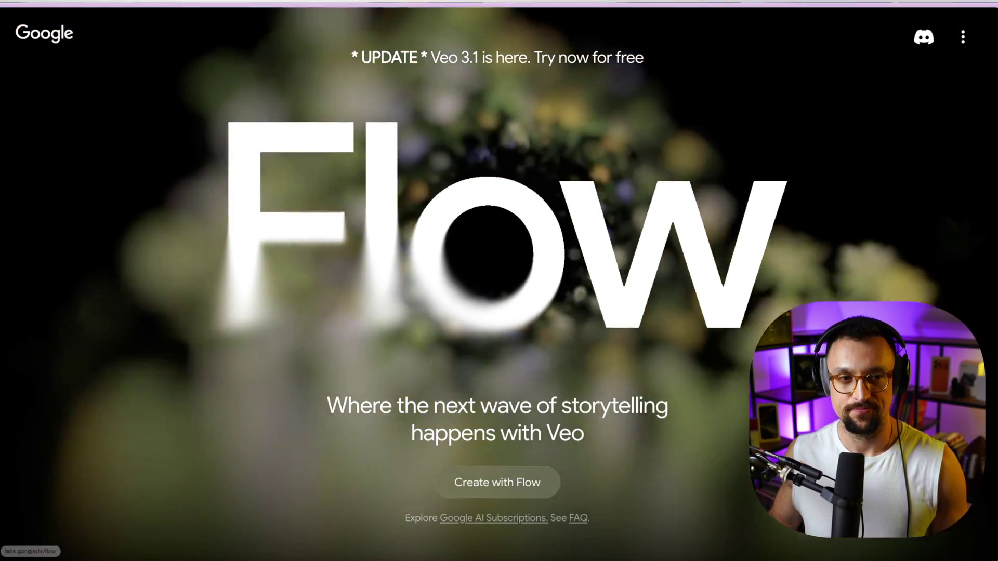
left_click(498, 482)
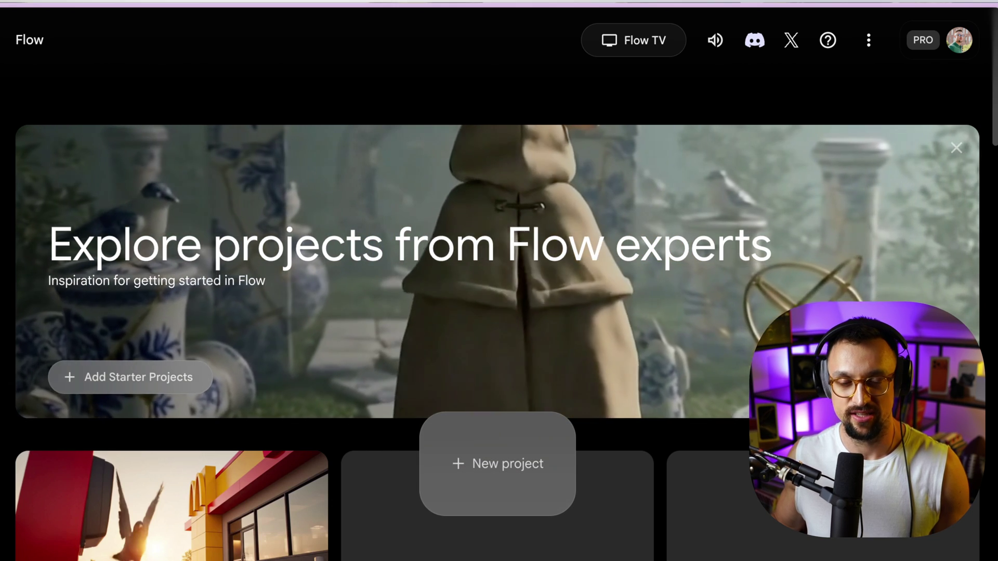
left_click(497, 464)
scroll(453, 331, "down", 8)
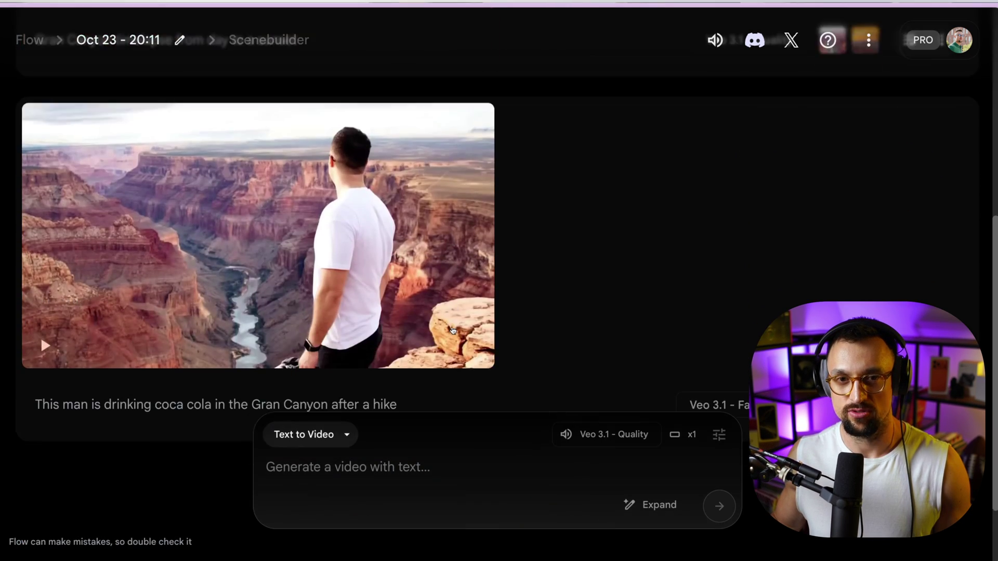
scroll(453, 330, "up", 5)
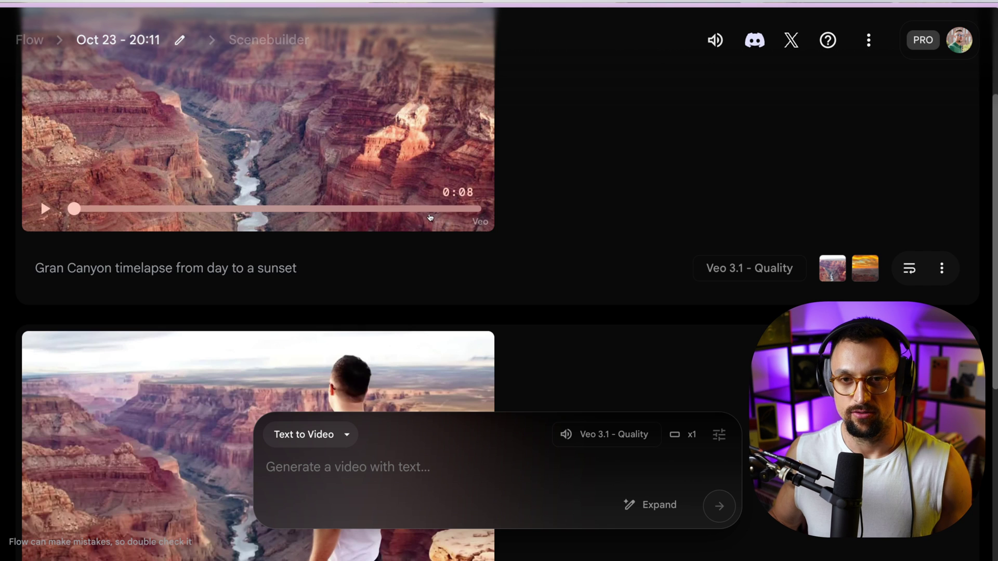
scroll(424, 182, "up", 3)
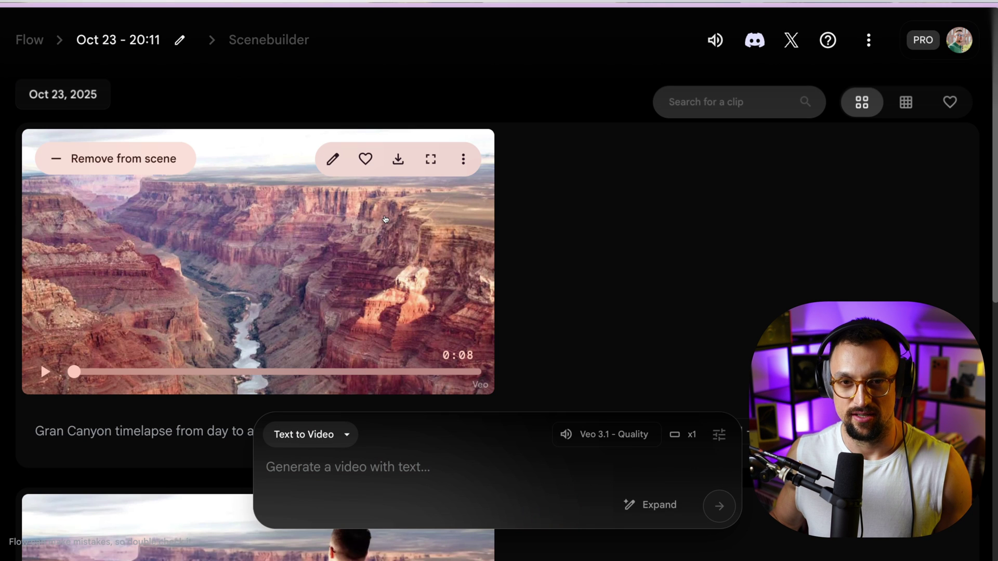
scroll(241, 226, "down", 9)
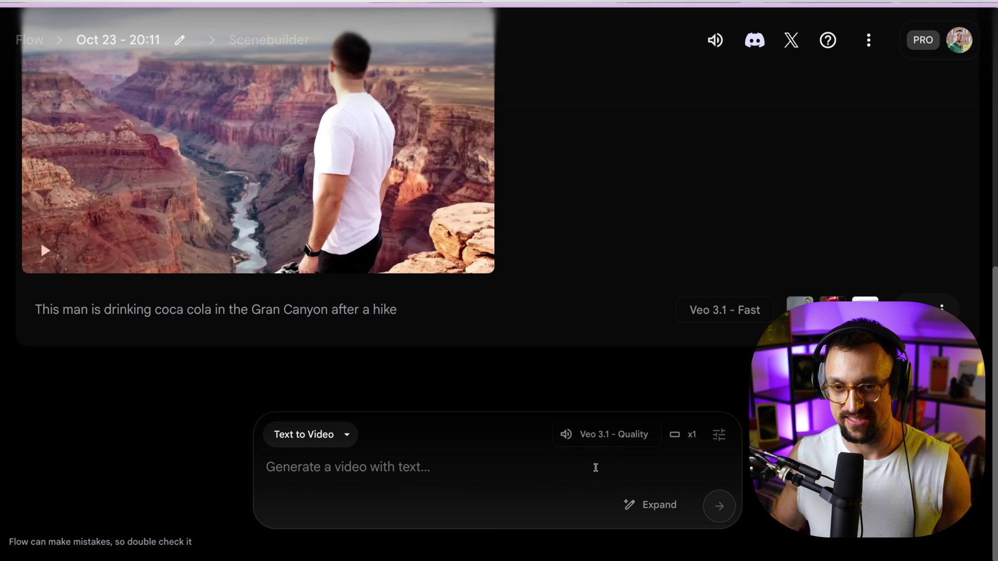
Check the available video generation modes and the prompt expander presets.
left_click(332, 436)
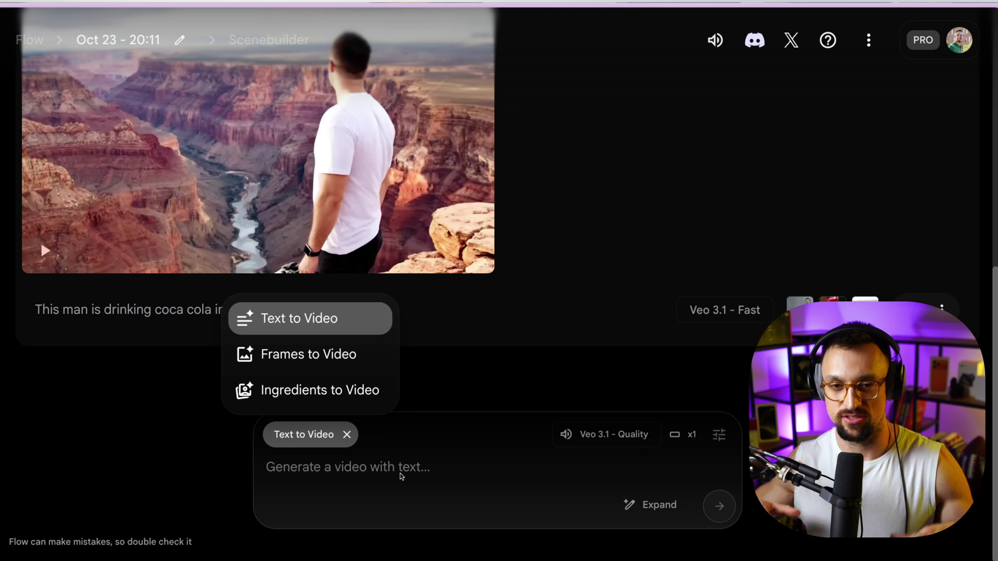
left_click(657, 510)
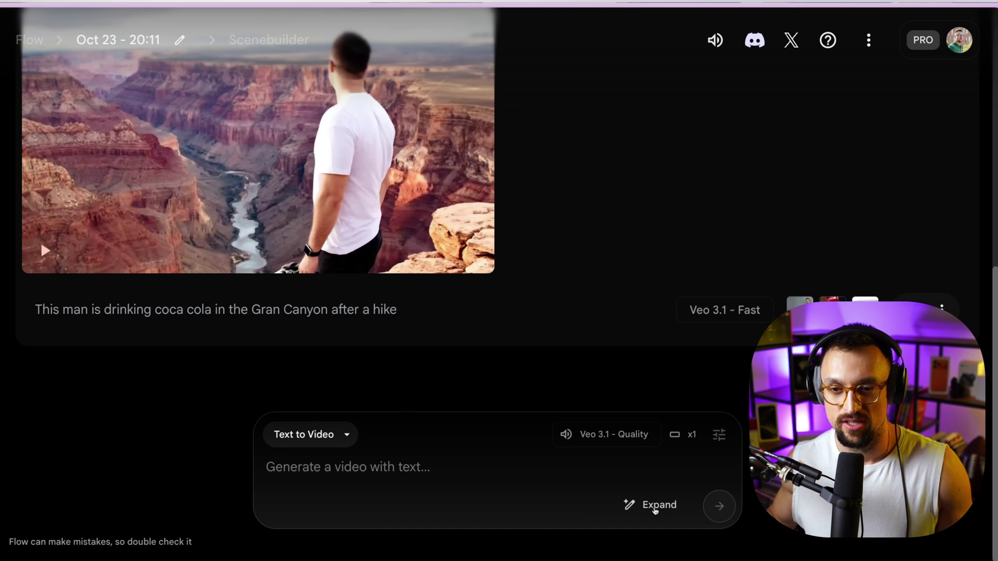
left_click(655, 509)
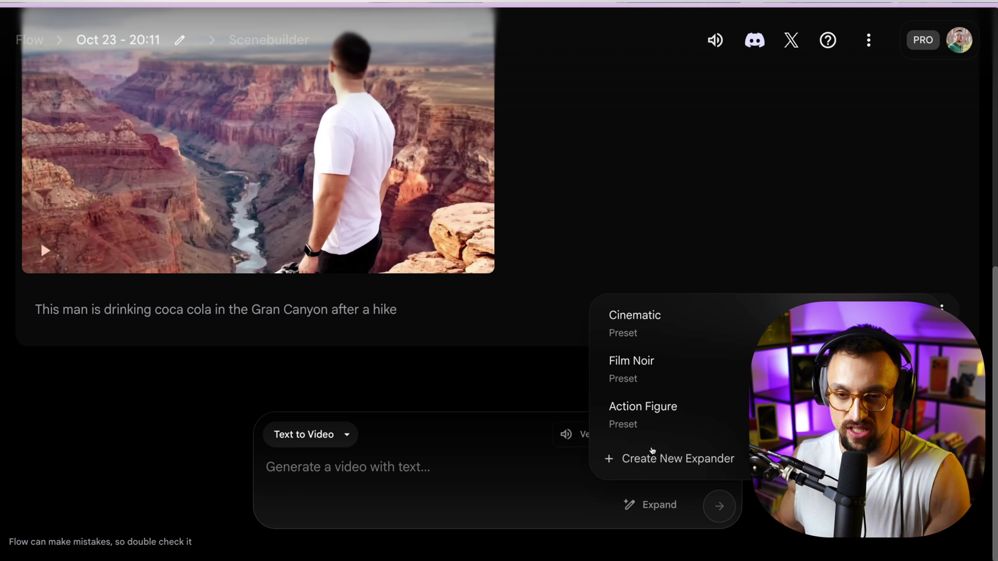
left_click(423, 476)
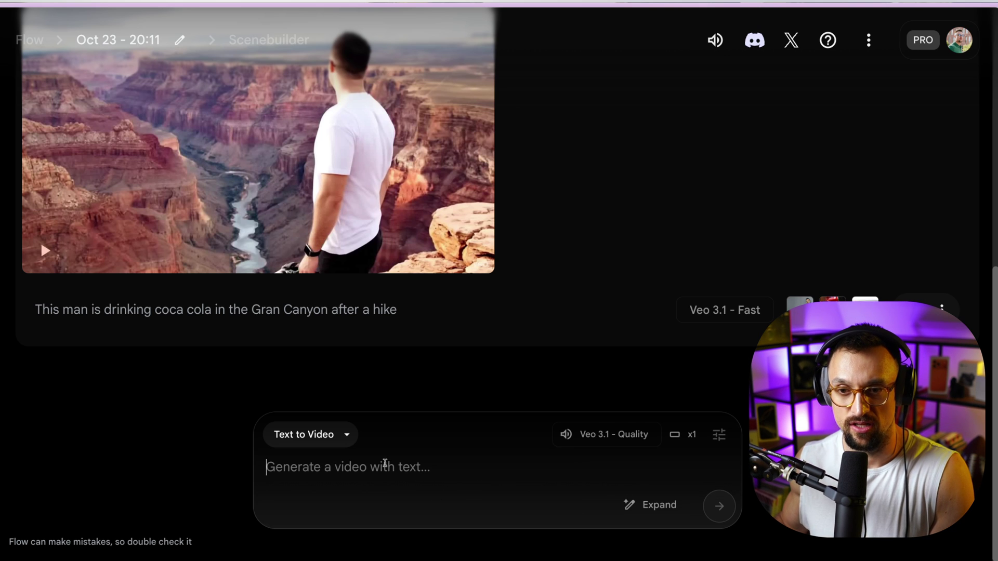
Switch the generation mode to Ingredients to Video and set the model to Veo 3.1 - Fast.
left_click(346, 440)
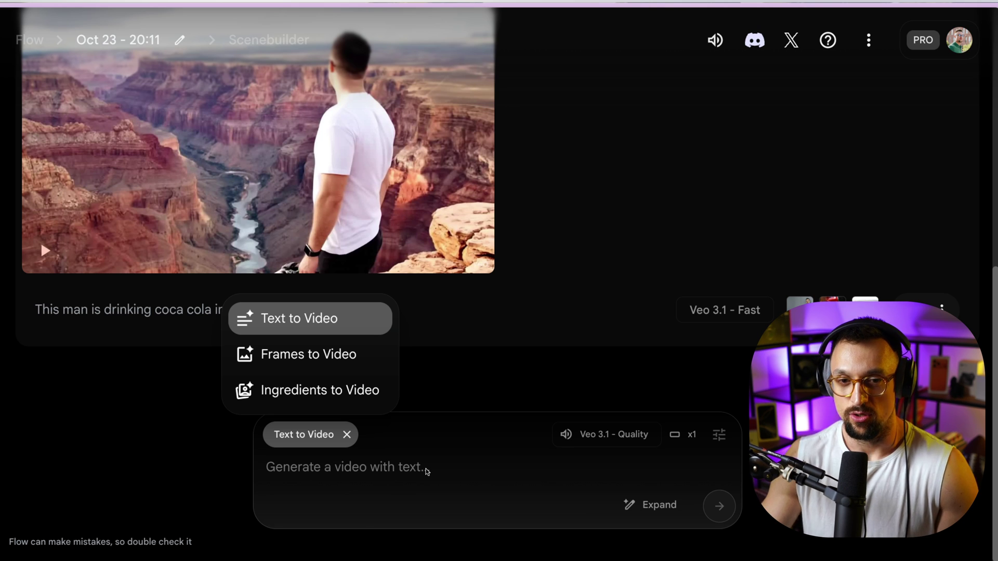
left_click(338, 390)
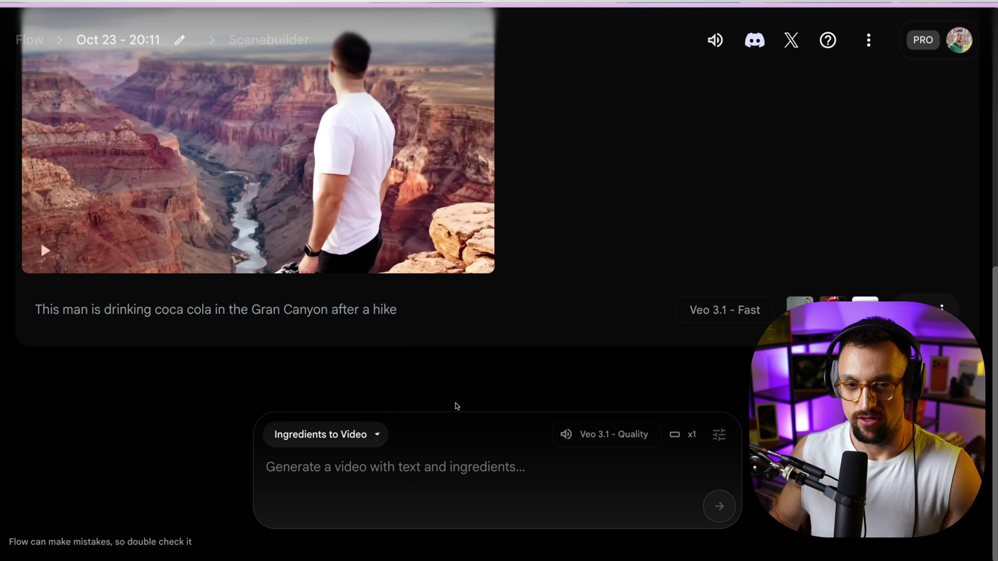
left_click(608, 438)
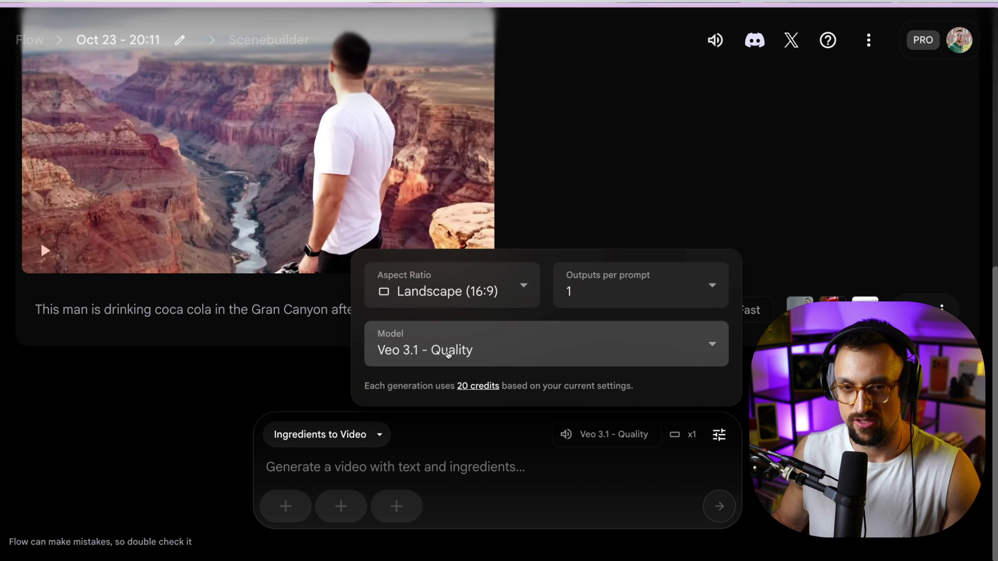
left_click(481, 357)
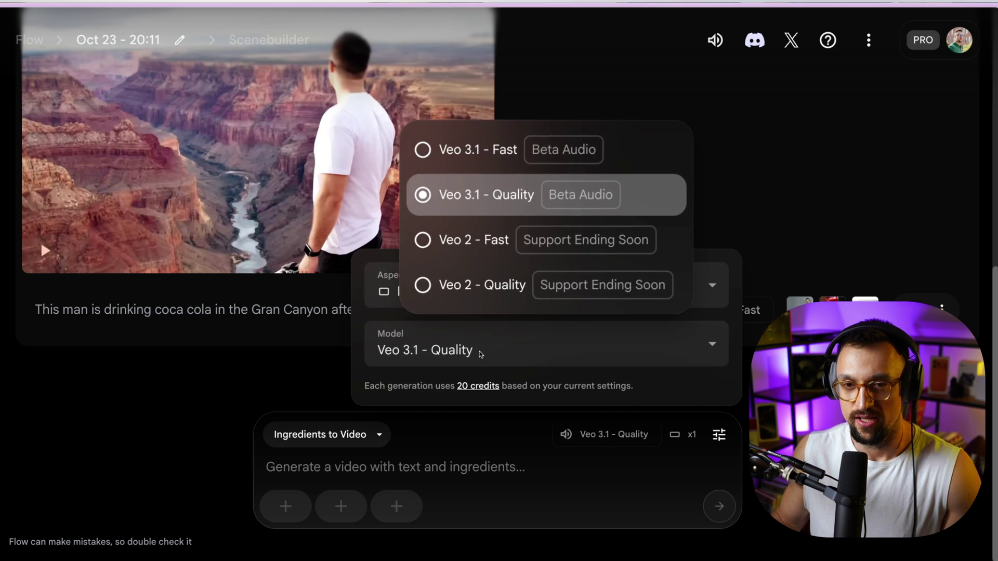
left_click(509, 153)
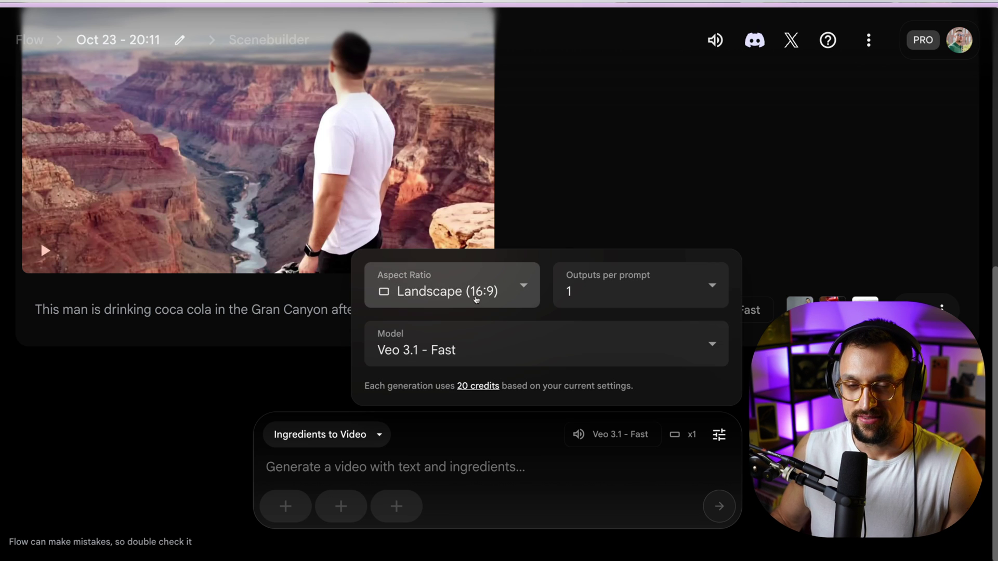
left_click(475, 298)
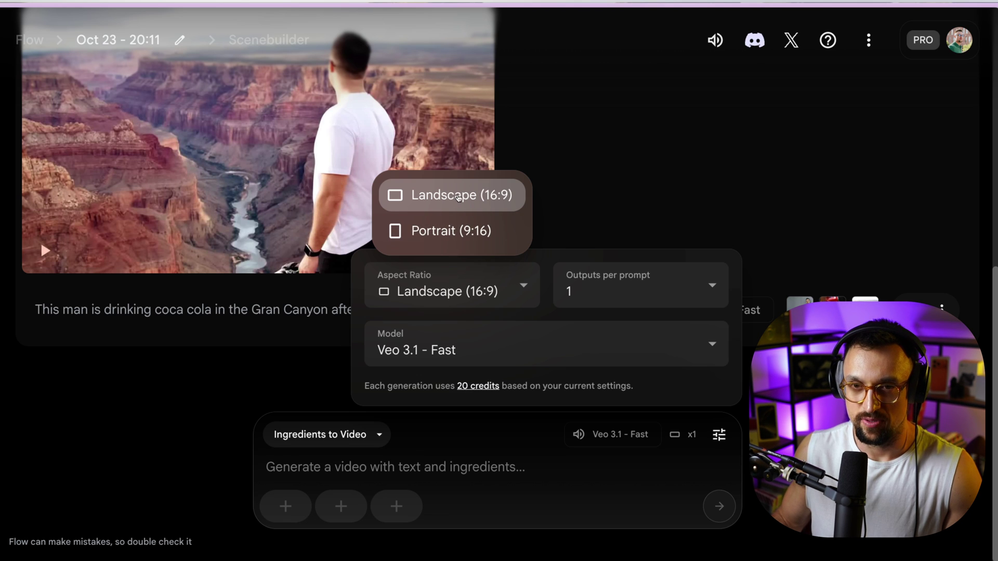
left_click(630, 292)
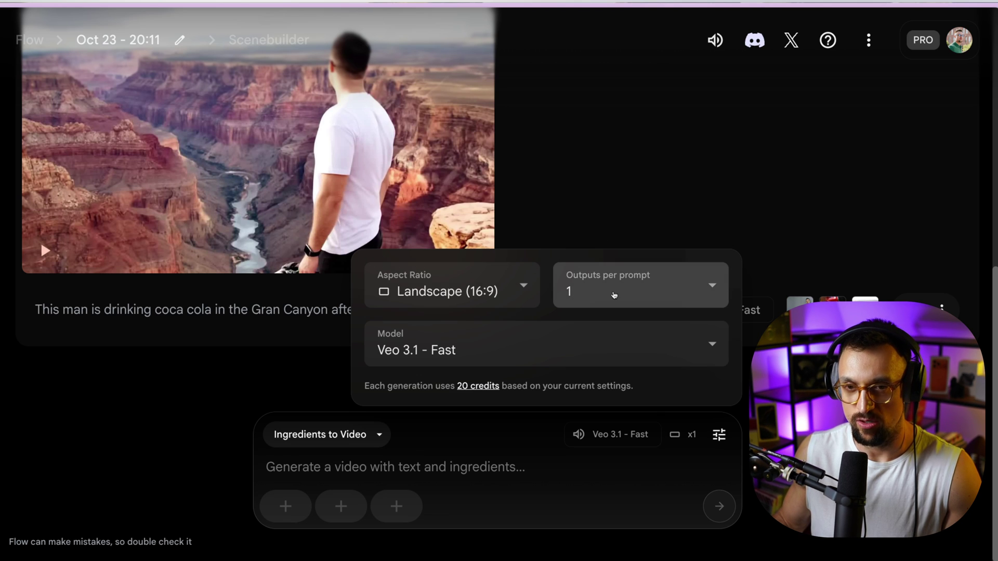
left_click(390, 471)
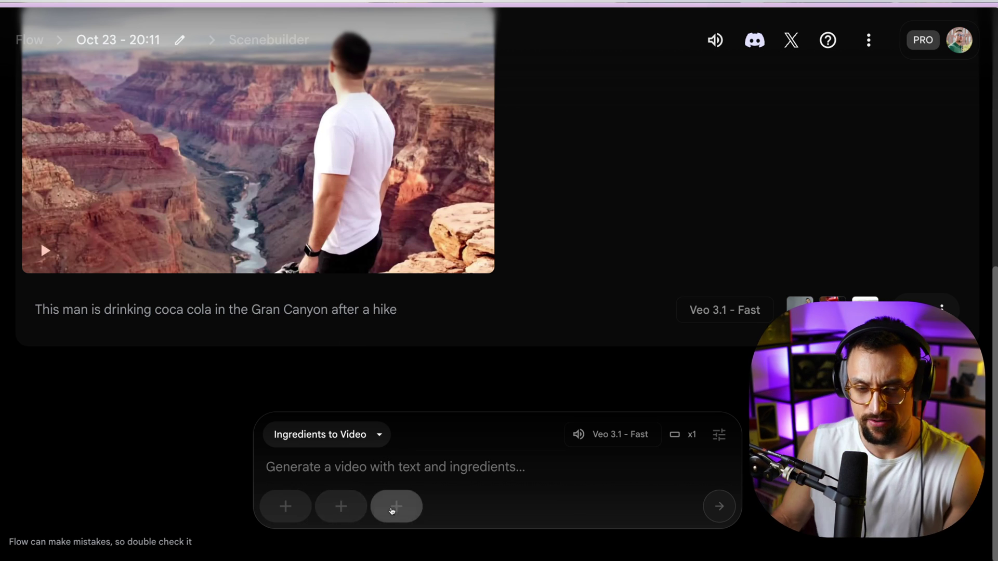
Look at the options for adding a first ingredient, including generating a new image, without saving anything.
left_click(299, 512)
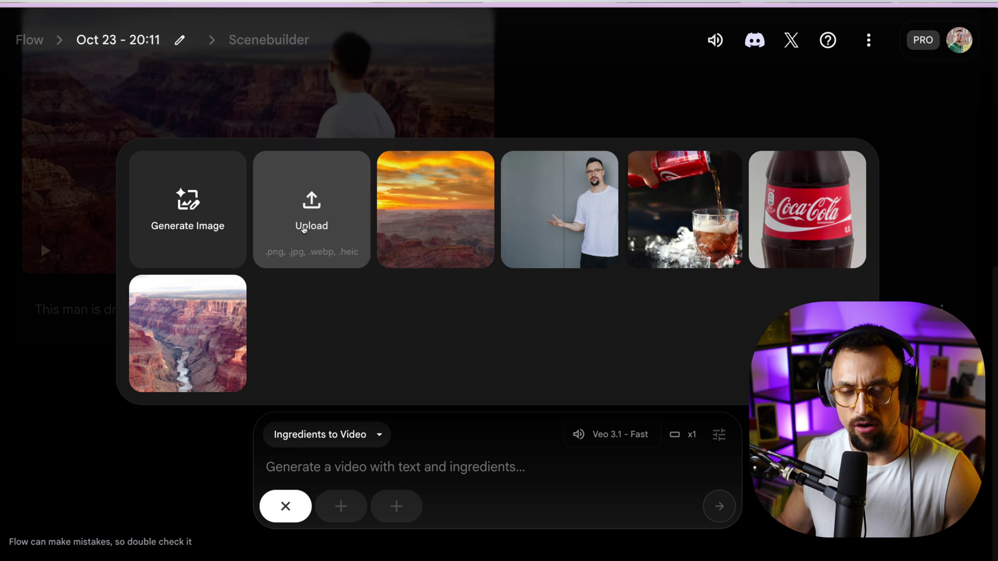
left_click(214, 227)
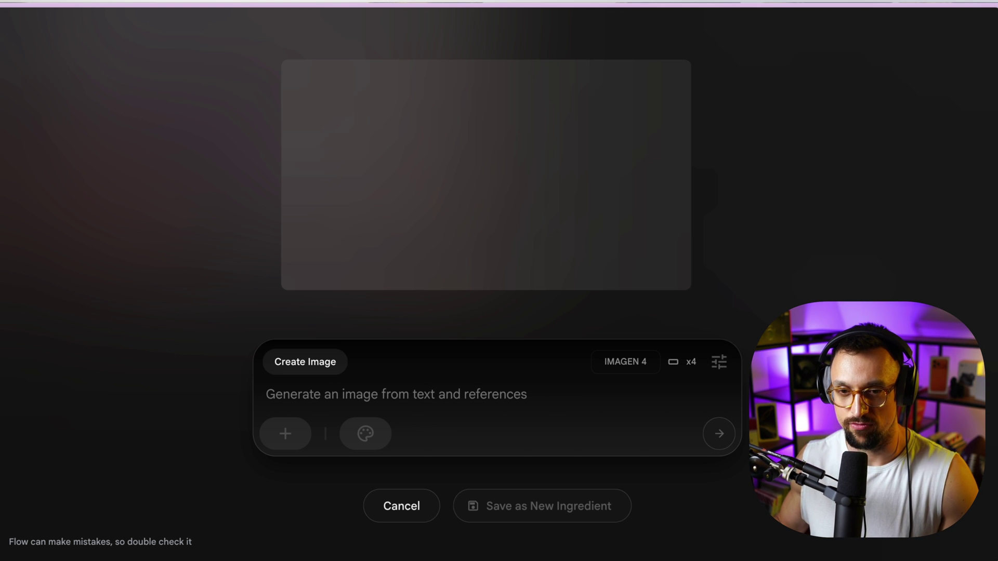
left_click(401, 506)
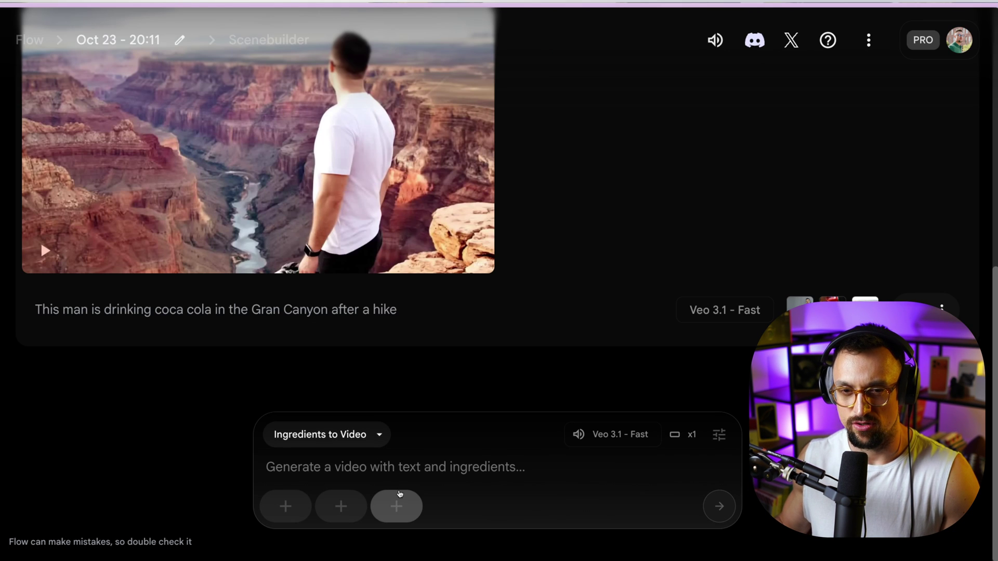
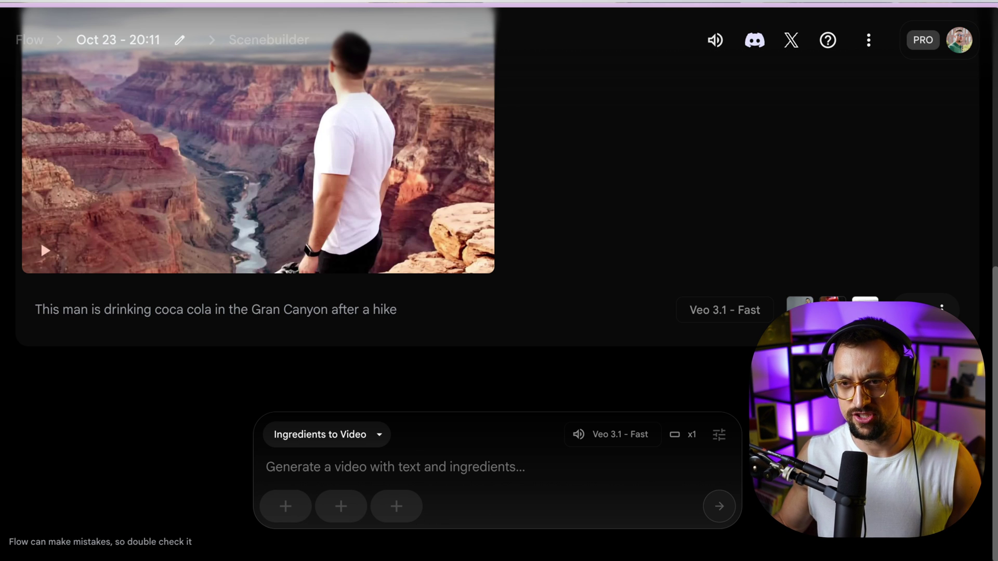
Preview the ingredient images used for the clip of the man drinking coca cola and play that clip.
mouse_move(799, 305)
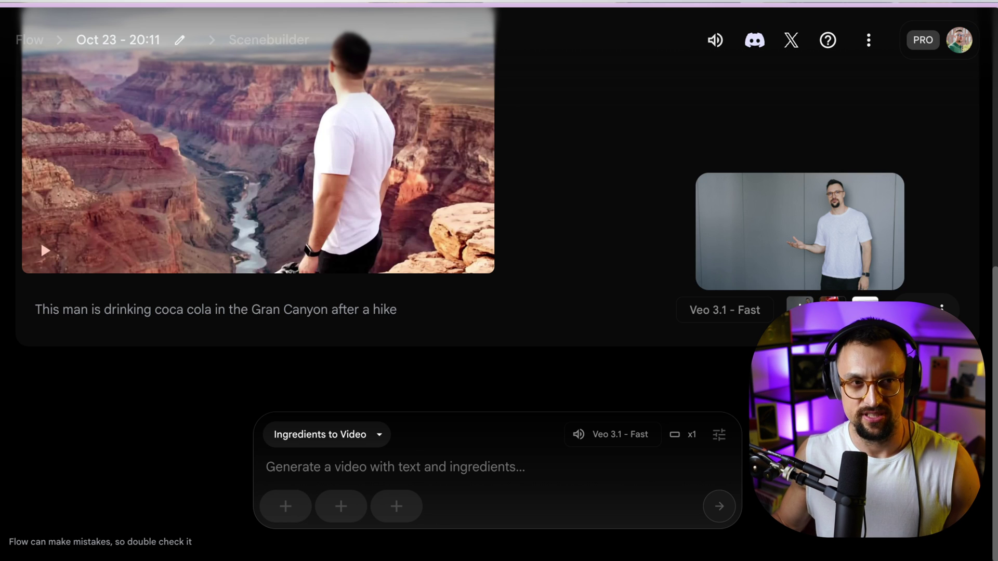
mouse_move(831, 304)
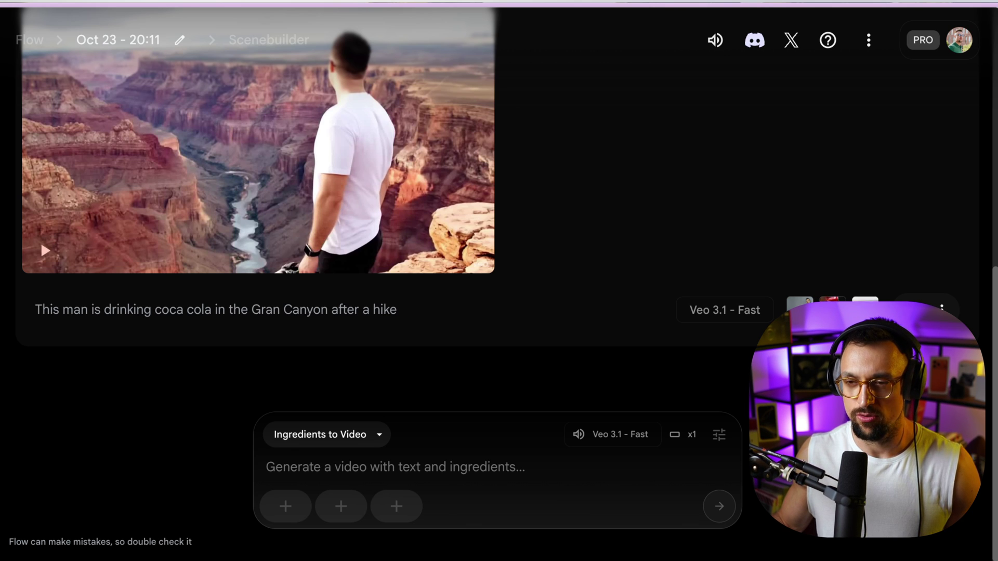
mouse_move(865, 304)
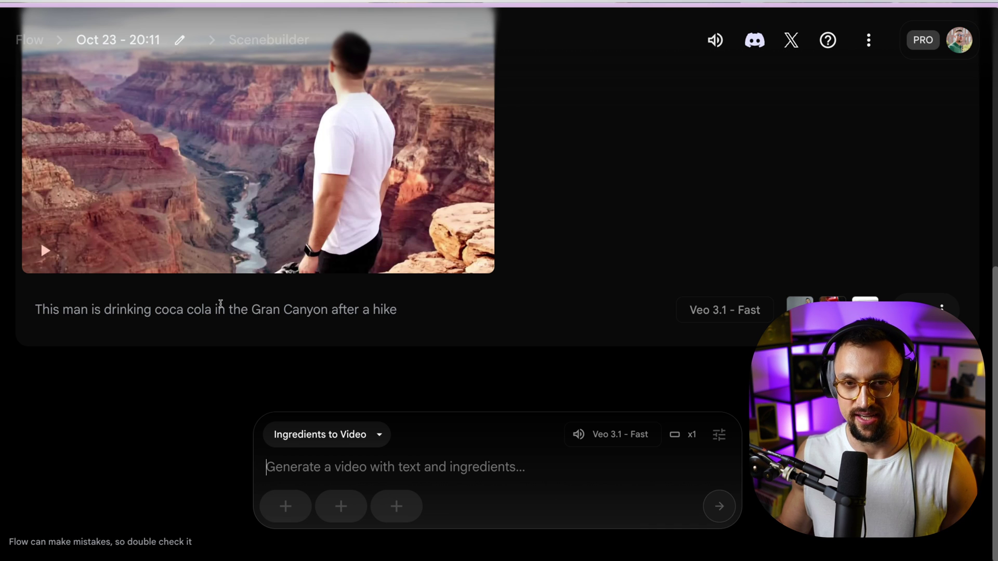
scroll(220, 304, "up", 2)
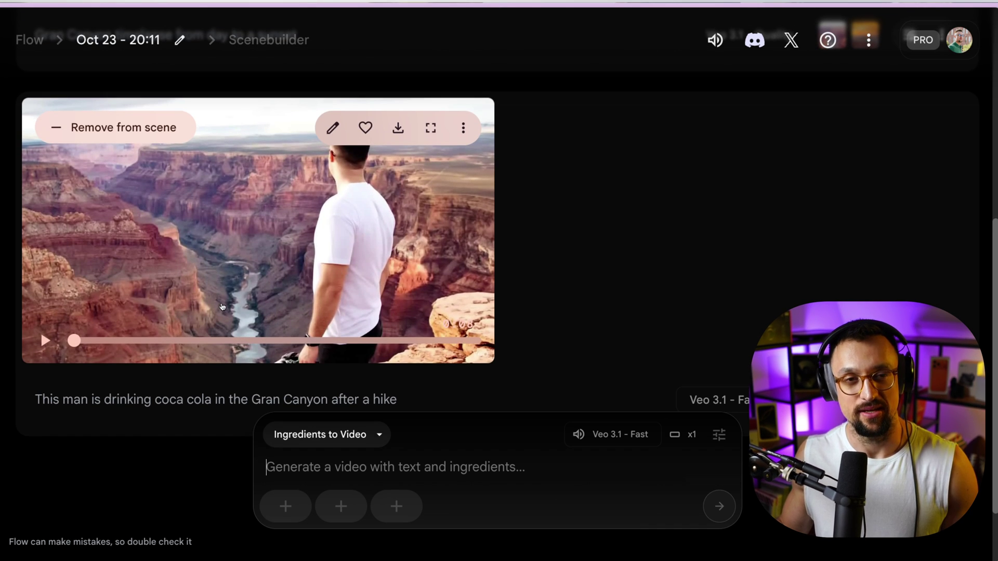
mouse_move(46, 346)
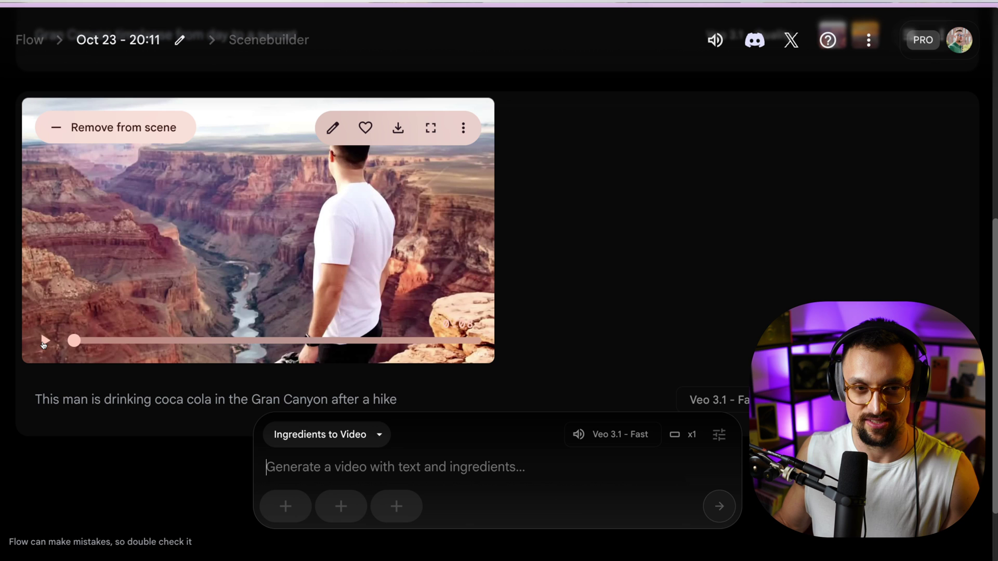
left_click(43, 344)
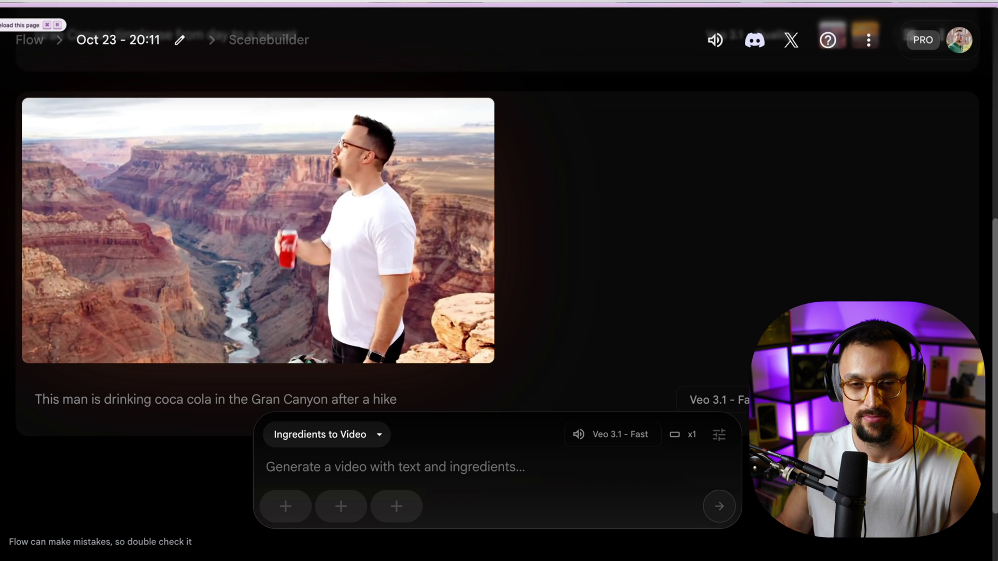
mouse_move(56, 346)
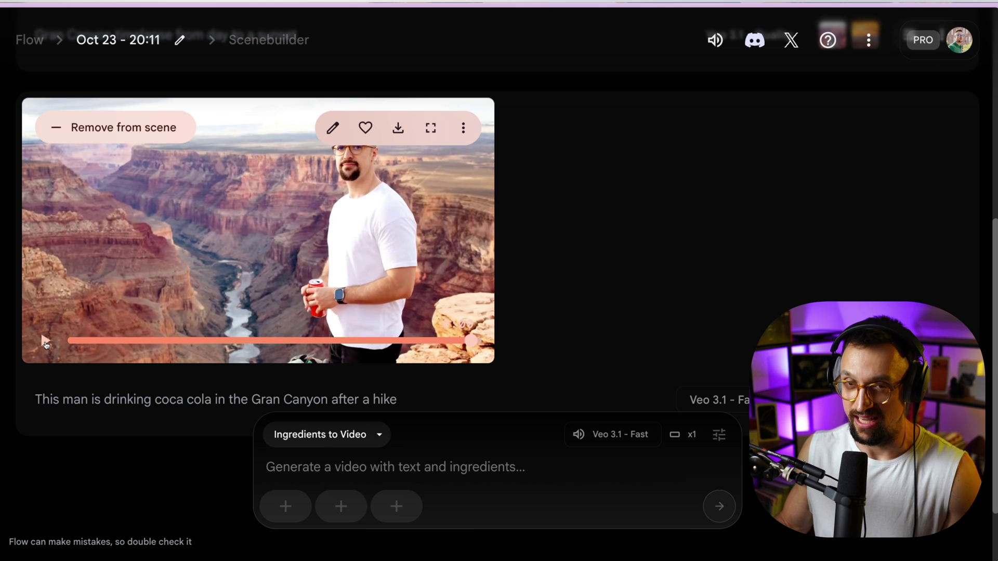
Switch to the YouTube channel's list of videos and examine the channel's video count.
mouse_move(363, 294)
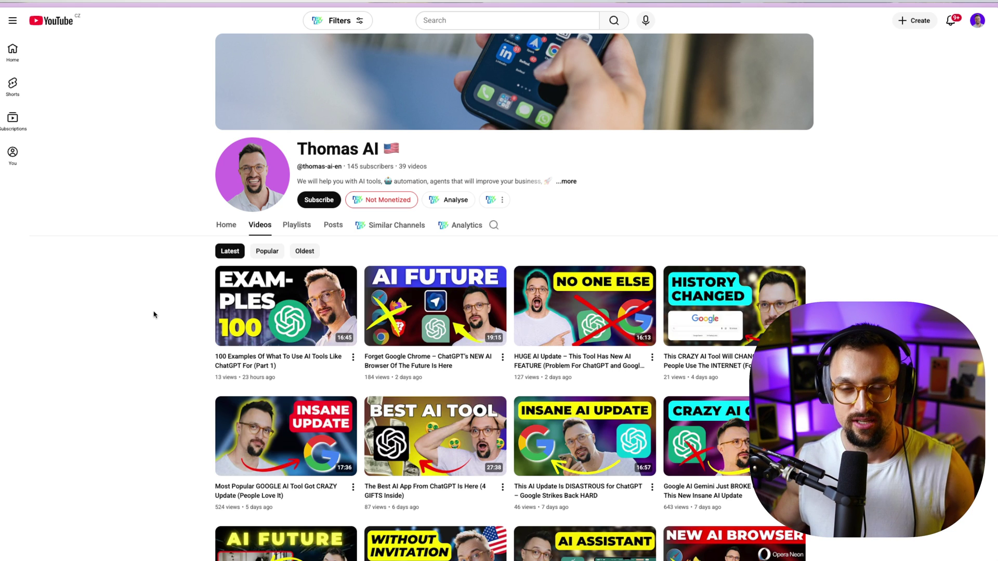
left_click_drag(399, 167, 427, 166)
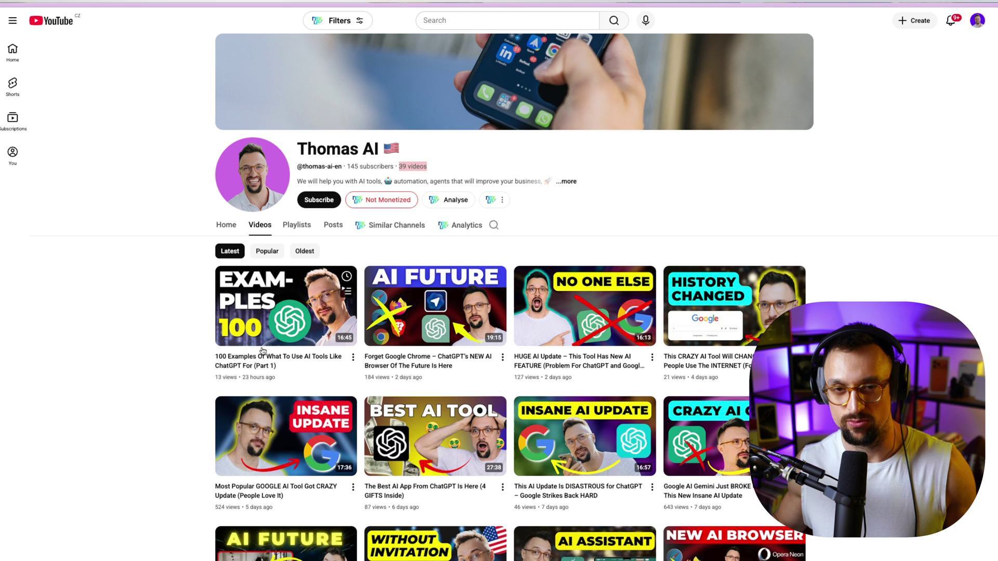
left_click(115, 413)
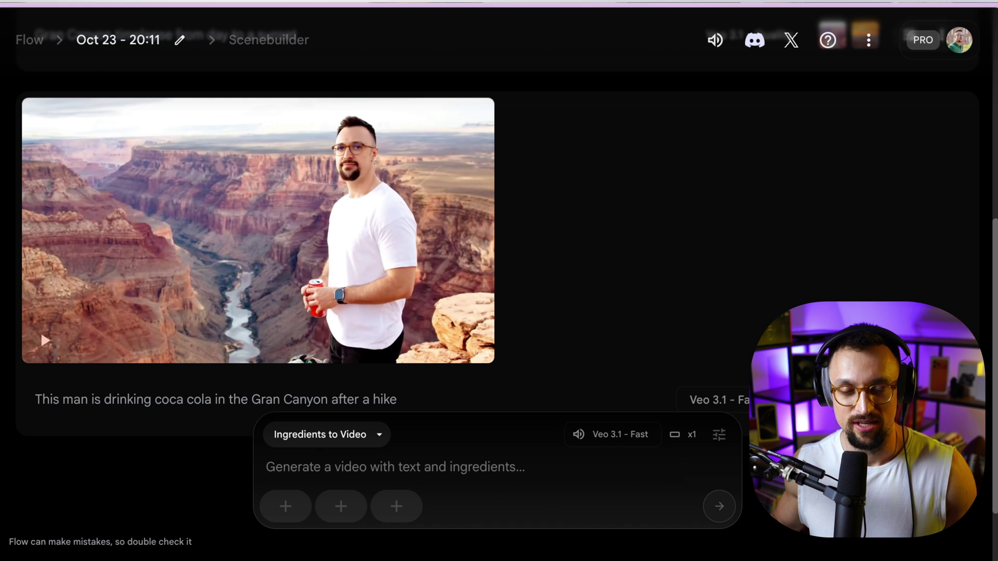
Return to Flow and switch the generation mode to Frames to Video.
mouse_move(277, 348)
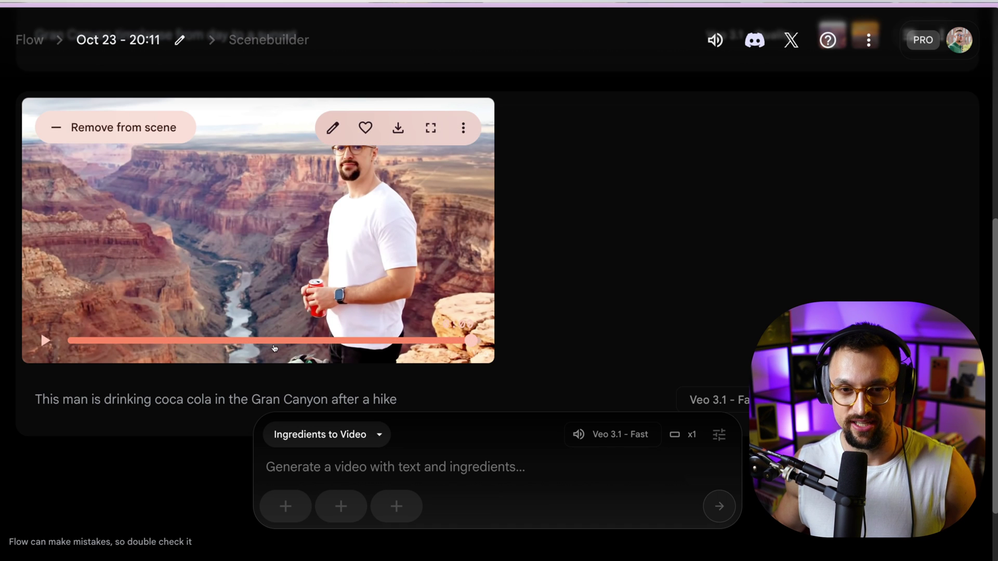
left_click(322, 435)
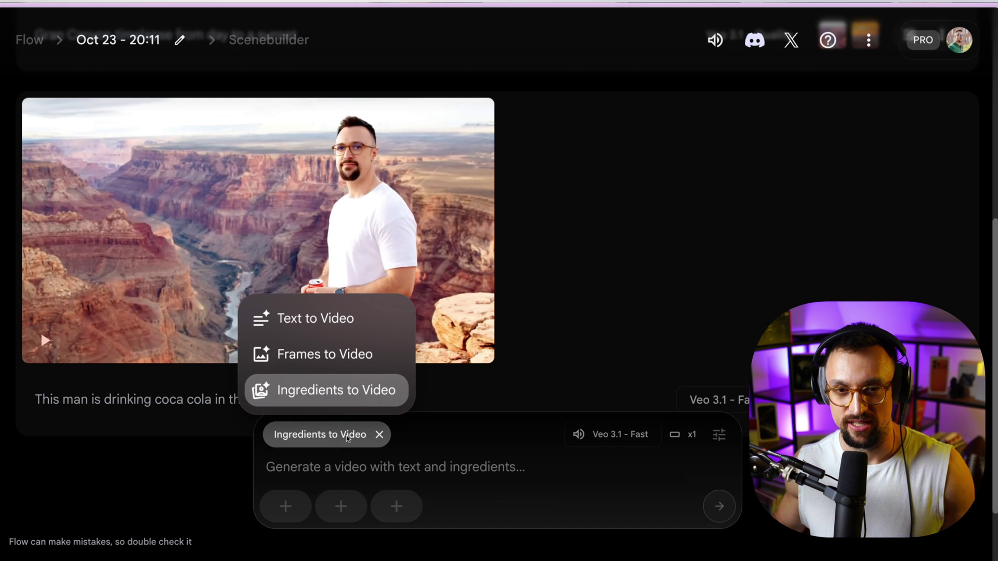
left_click(304, 358)
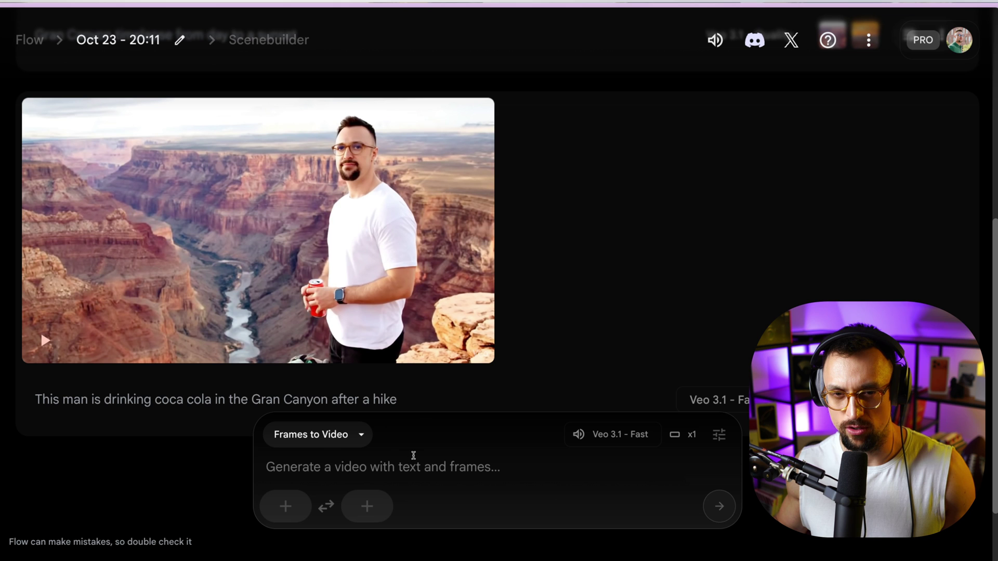
Look at the models available for Frames to Video without changing the selected one.
left_click(627, 443)
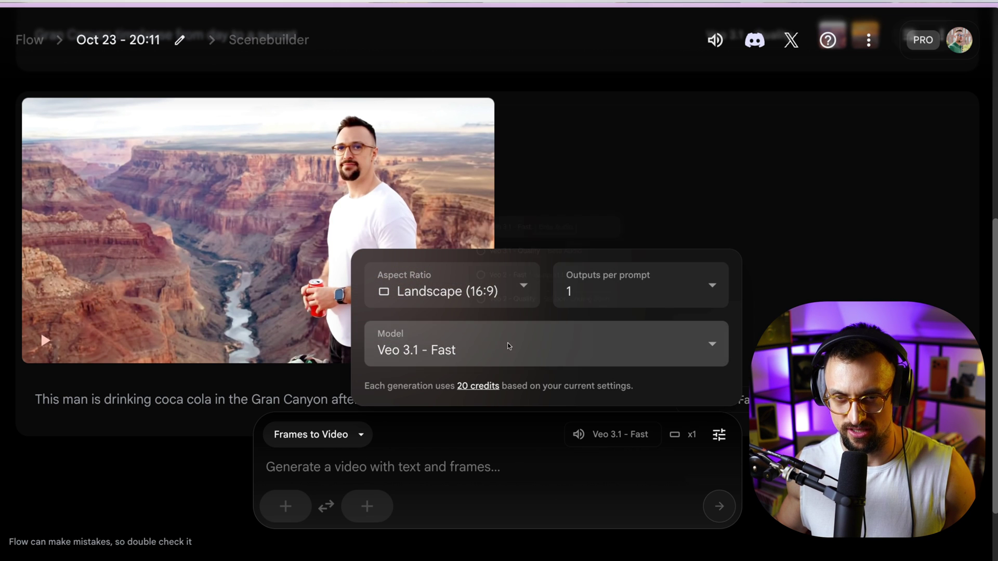
left_click(508, 345)
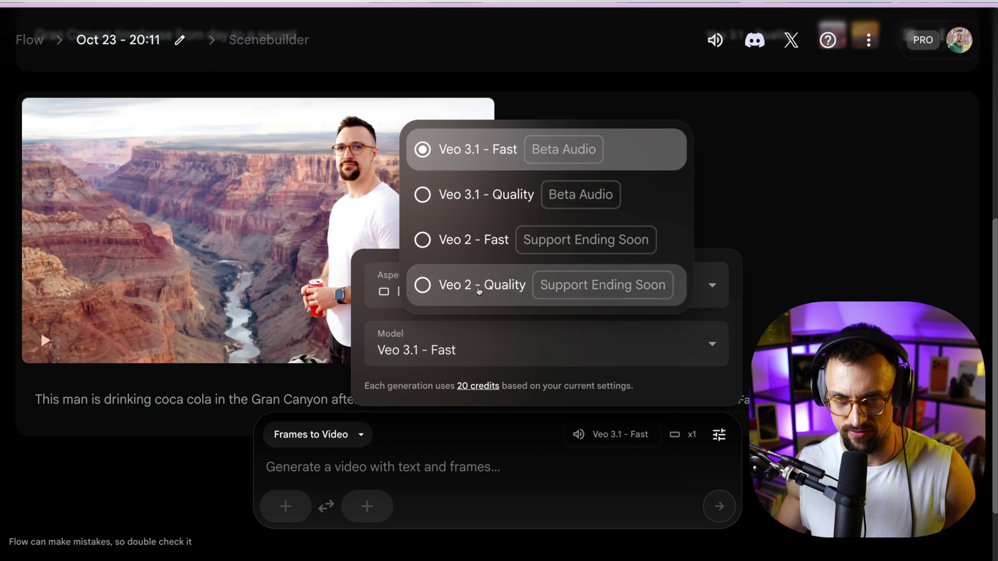
left_click(474, 448)
left_click(471, 453)
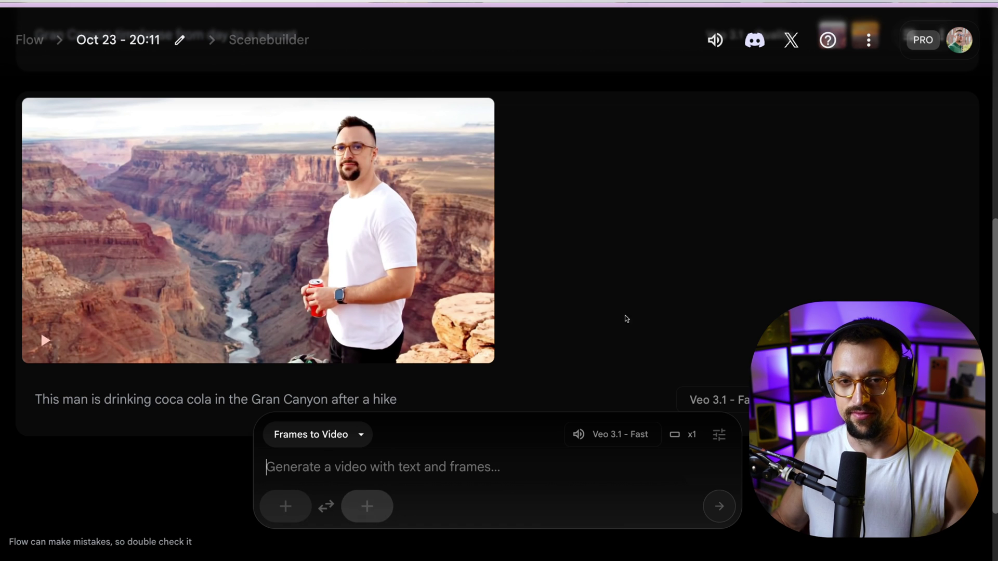
Play the clip of the Gran Canyon timelapse from day to a sunset.
scroll(637, 314, "up", 5)
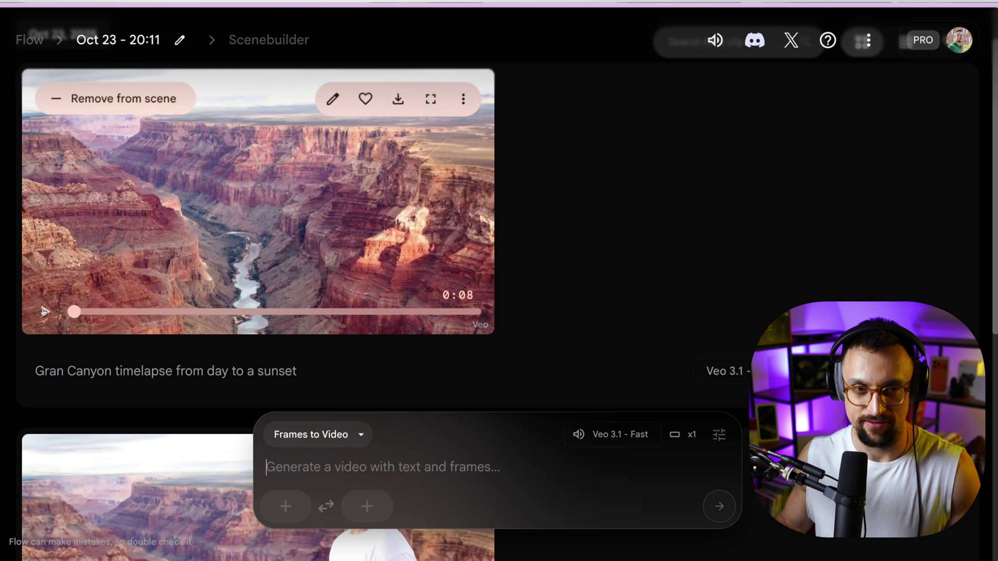
left_click(44, 312)
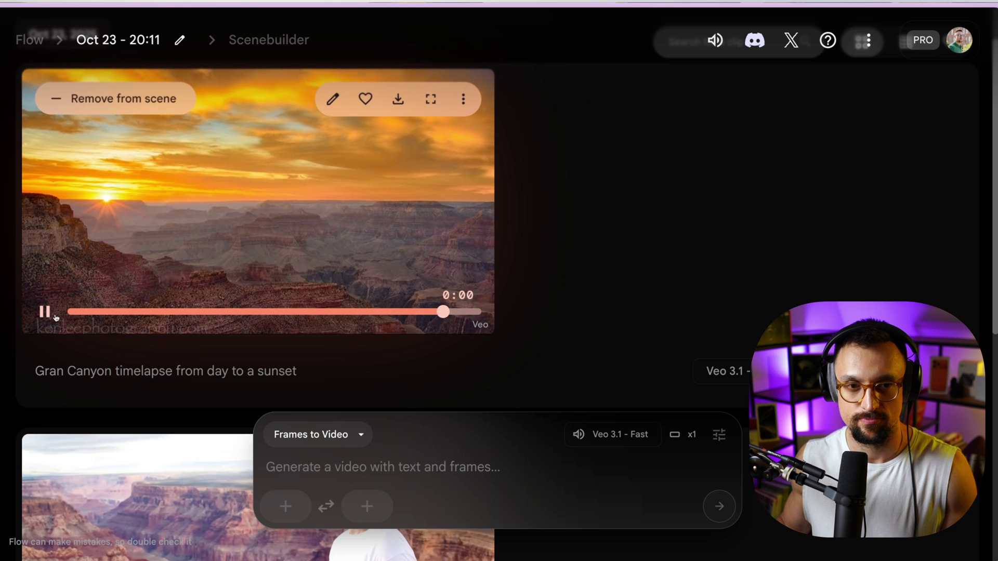
left_click(45, 314)
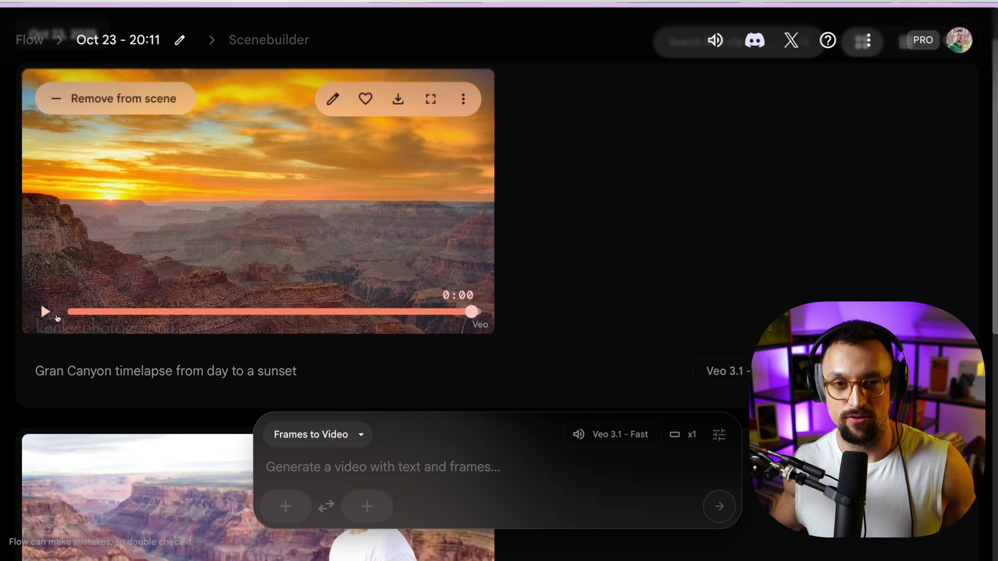
Scrub through the Gran Canyon timelapse clip from its daytime start to the sunset at its end.
left_click(88, 311)
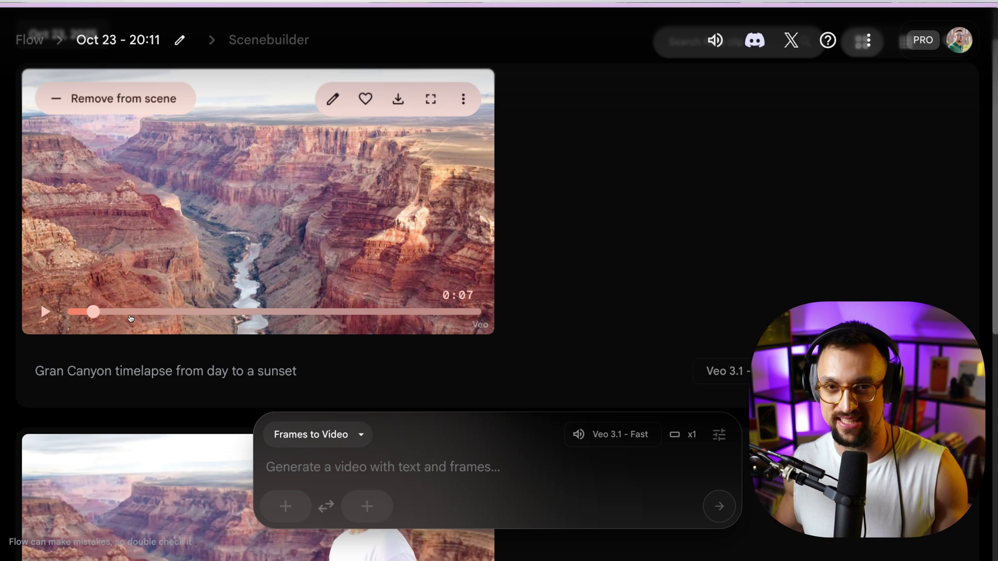
left_click_drag(124, 311, 158, 311)
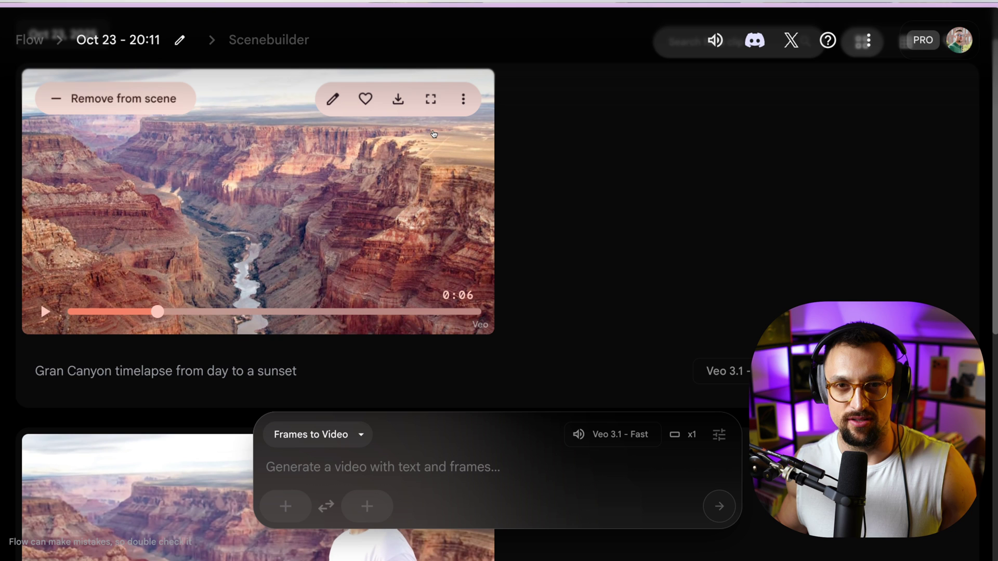
left_click_drag(210, 312, 248, 312)
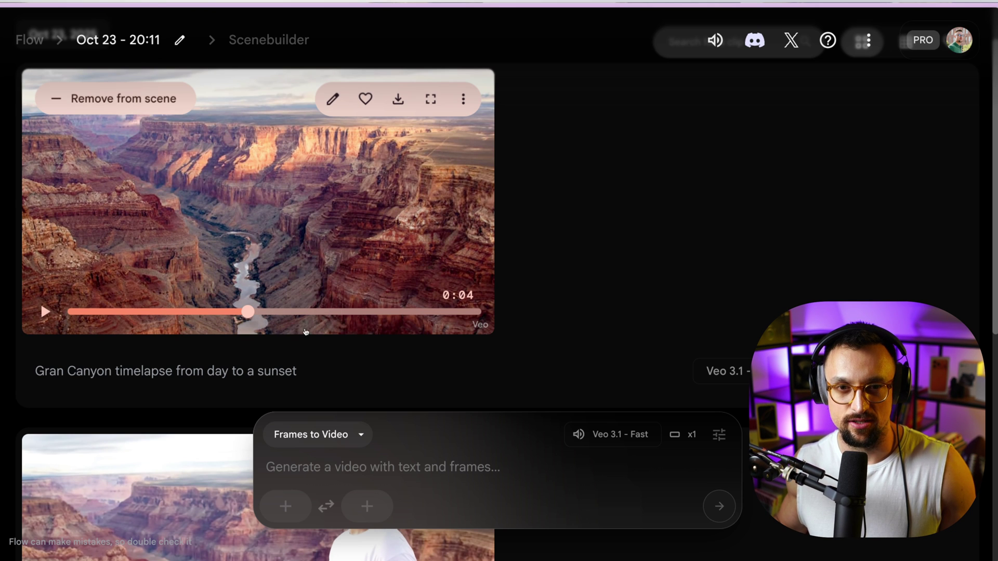
left_click(311, 312)
left_click(351, 312)
left_click_drag(351, 312, 461, 313)
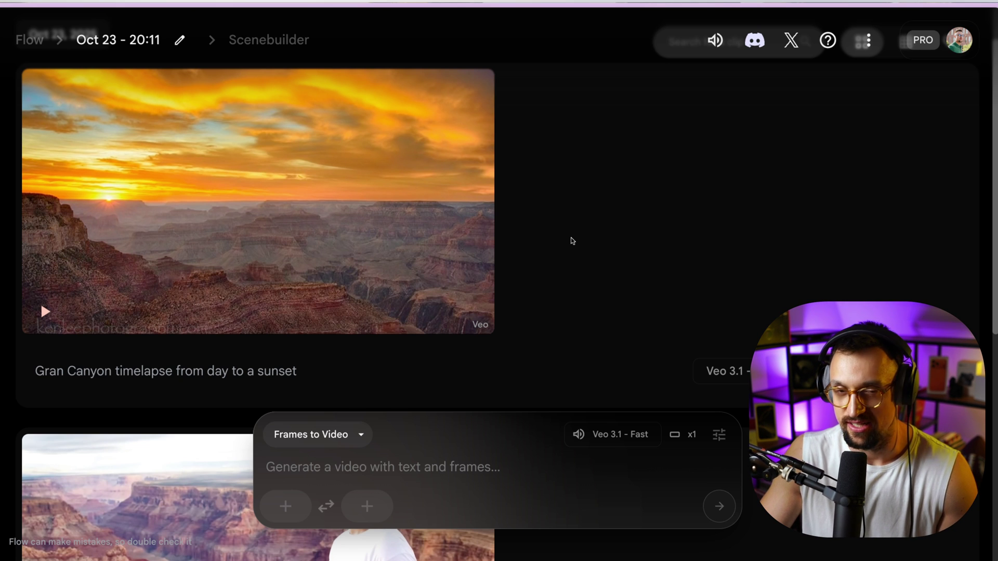
Look at the scene options on the timelapse and coca cola clips and open Scenebuilder.
mouse_move(223, 206)
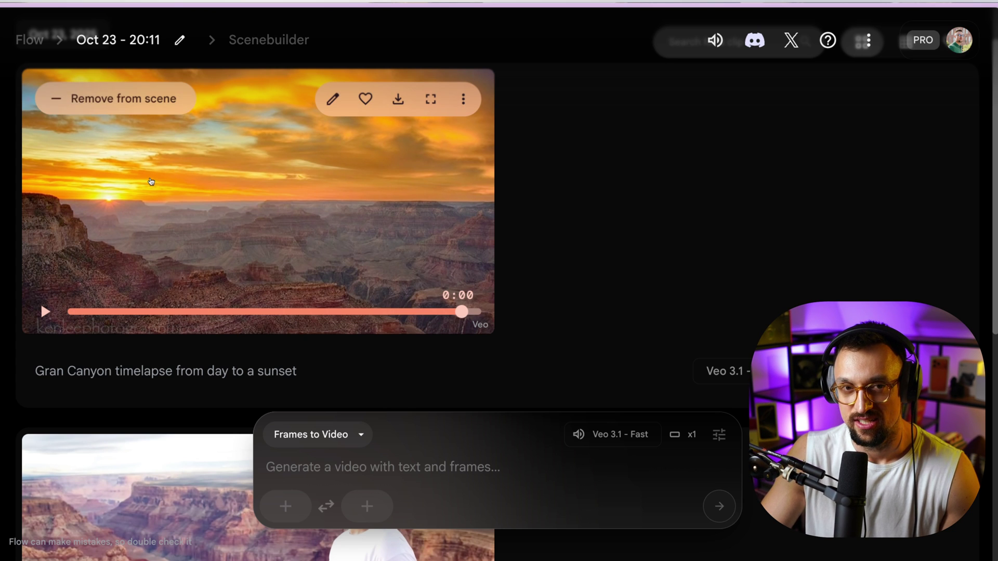
scroll(85, 153, "down", 1)
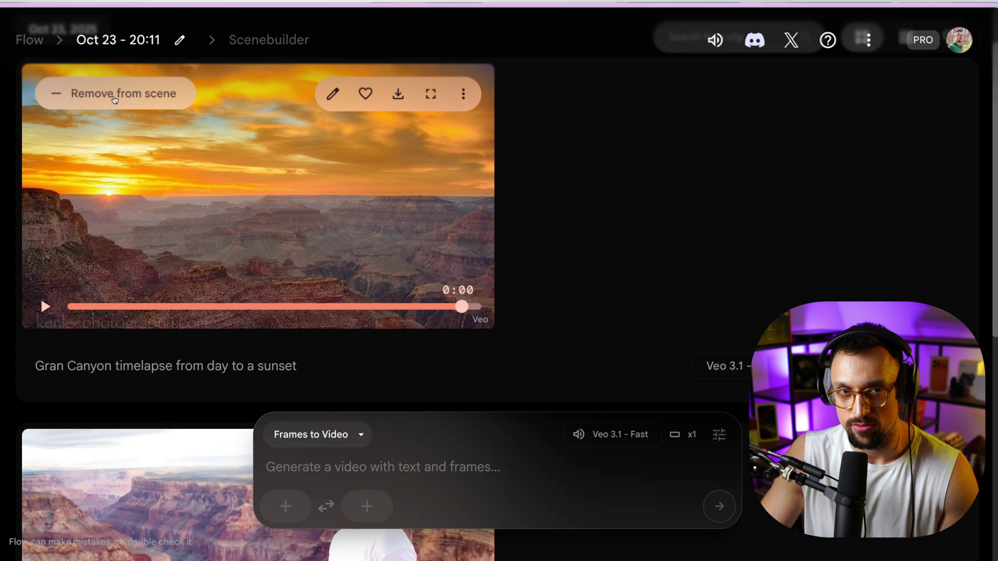
scroll(114, 99, "down", 3)
mouse_move(112, 357)
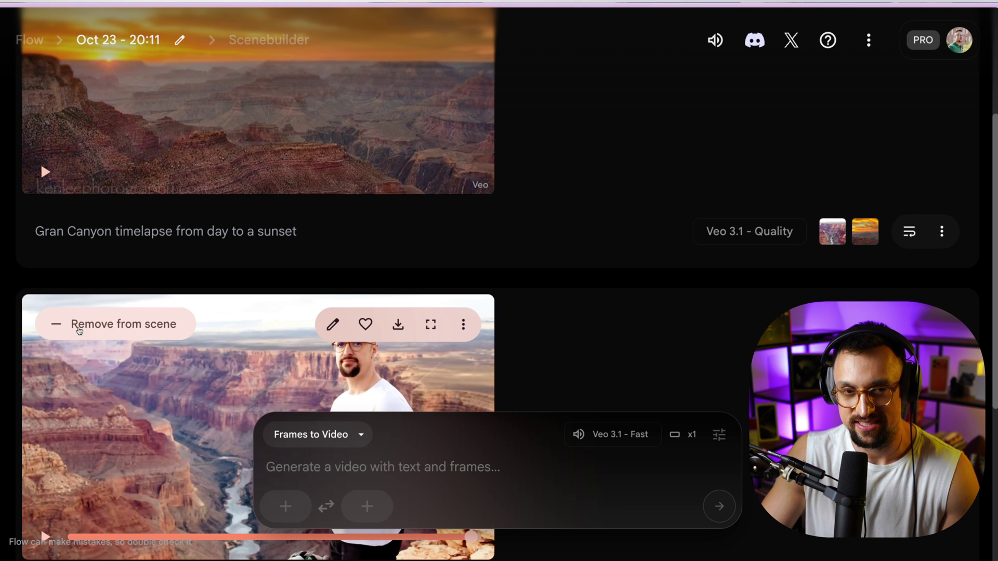
left_click(271, 42)
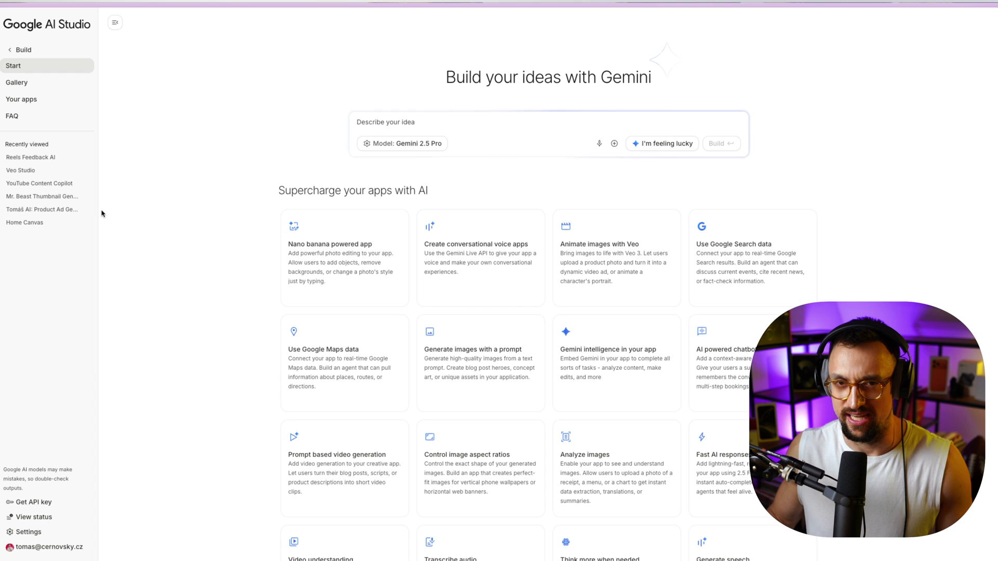
Switch to Google AI Studio's chat and browse the Gemini, Live, Images, Video and Audio model categories.
left_click(17, 50)
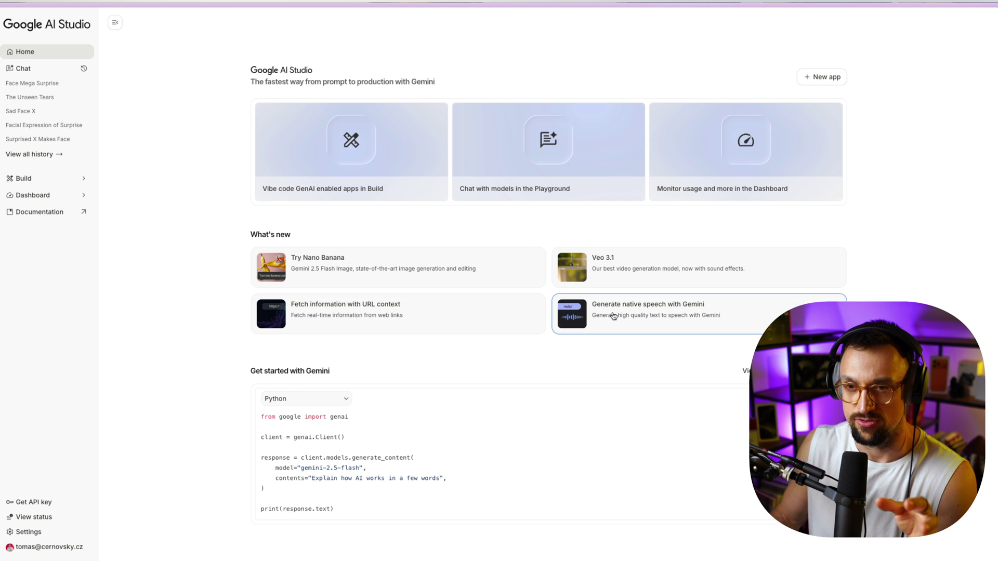
left_click(36, 70)
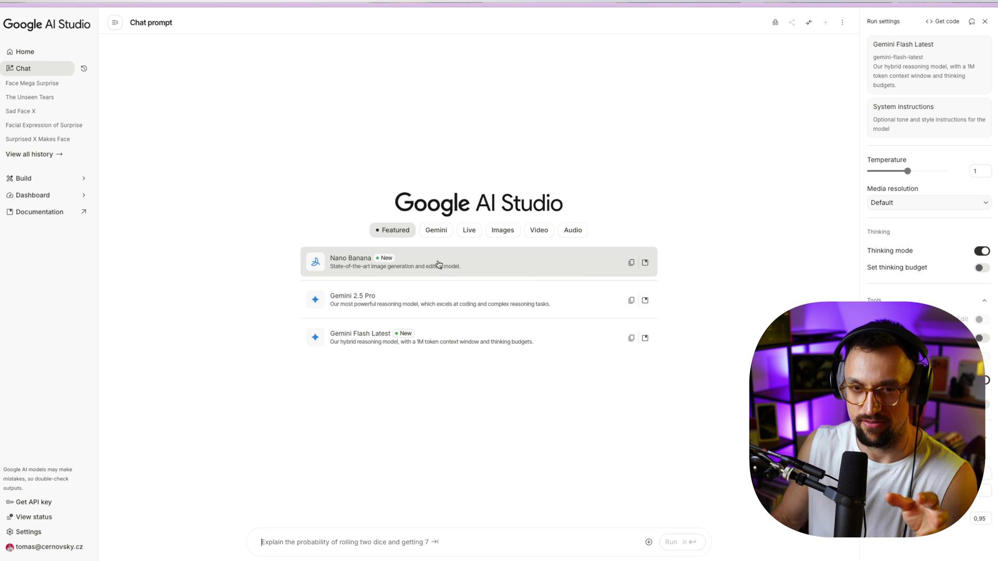
left_click(435, 232)
left_click(467, 232)
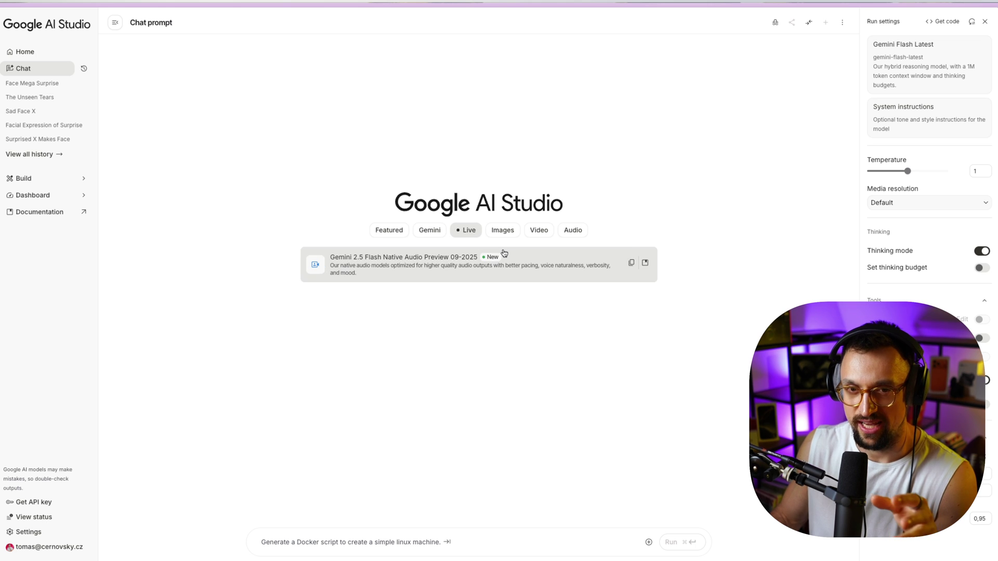
left_click(502, 232)
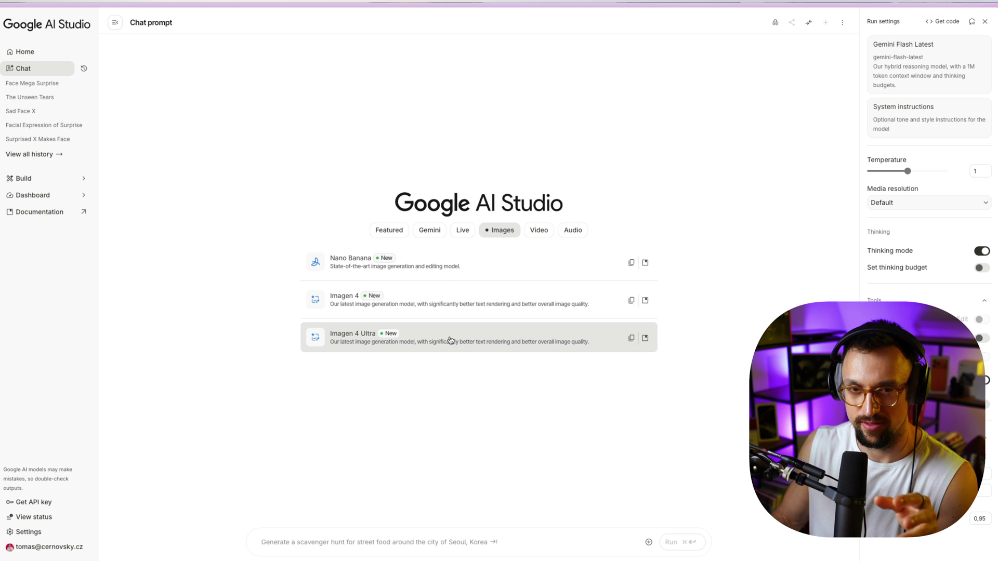
left_click(535, 231)
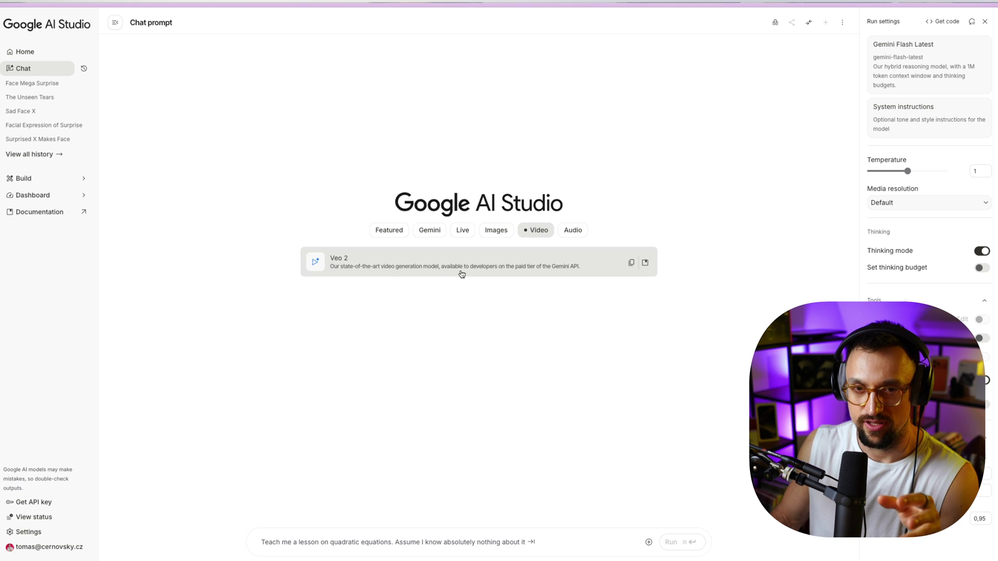
left_click(578, 236)
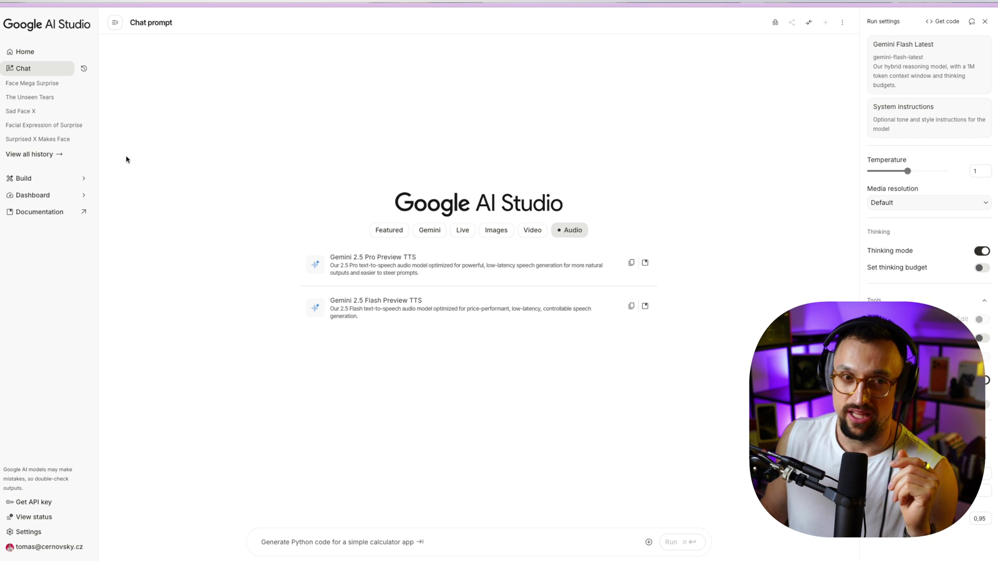
Open the app-building start page and review the code assistant model and system instructions template choices without changing them.
left_click(58, 179)
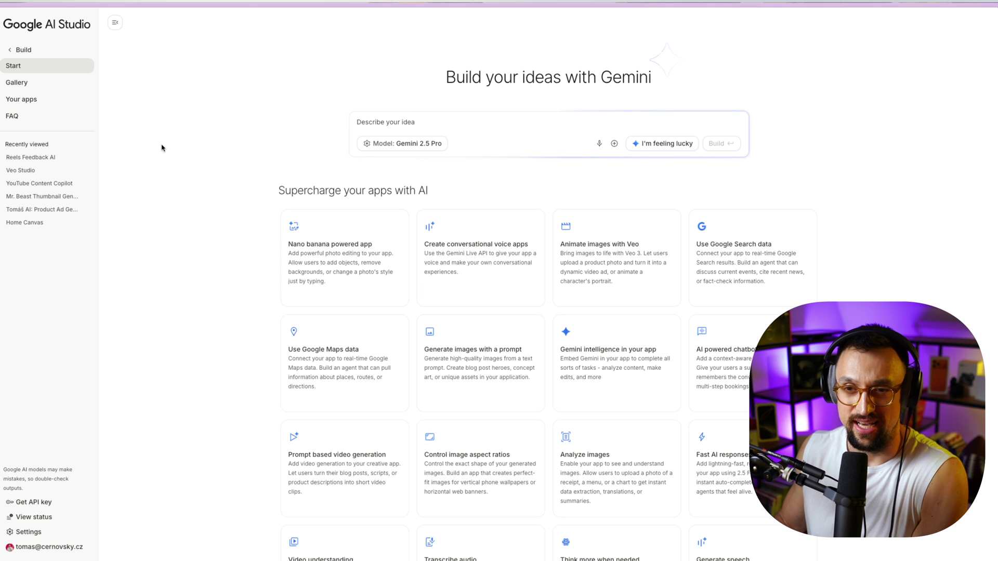
left_click(418, 125)
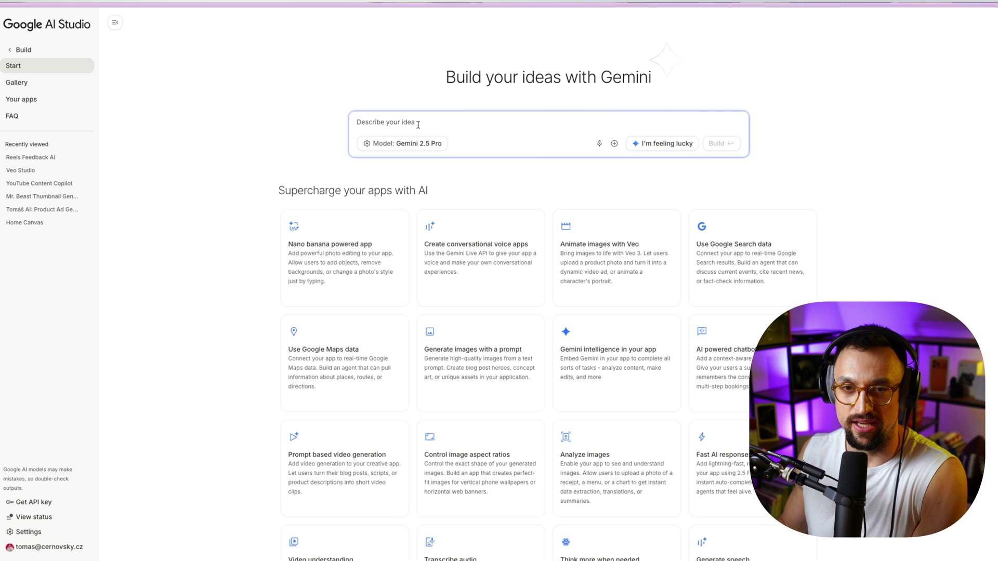
left_click(400, 145)
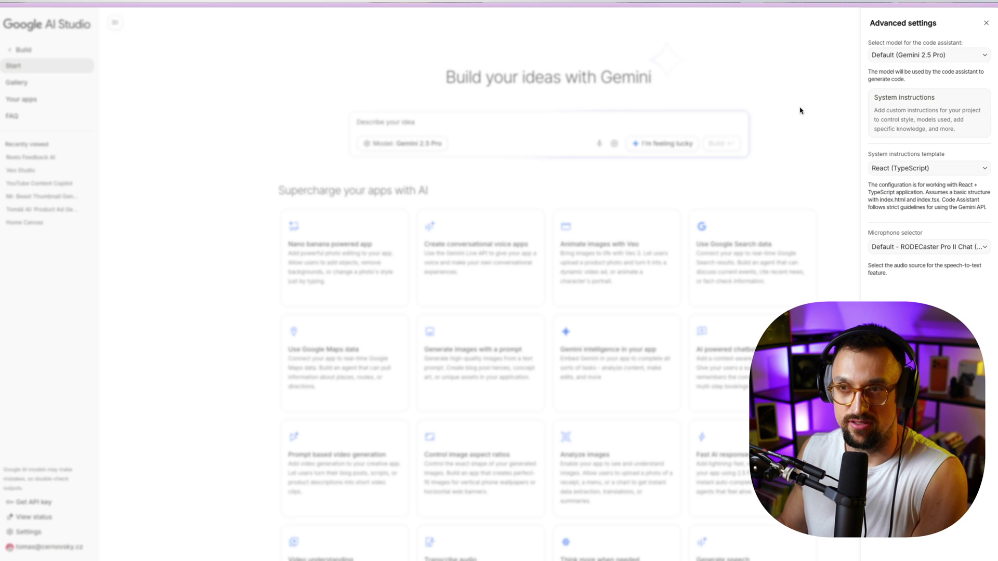
left_click(926, 56)
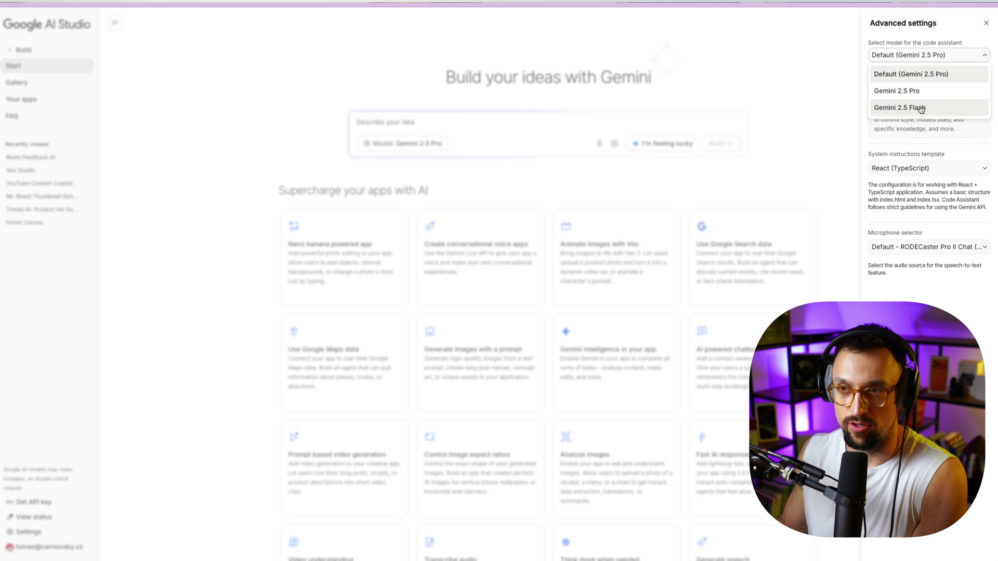
left_click(892, 189)
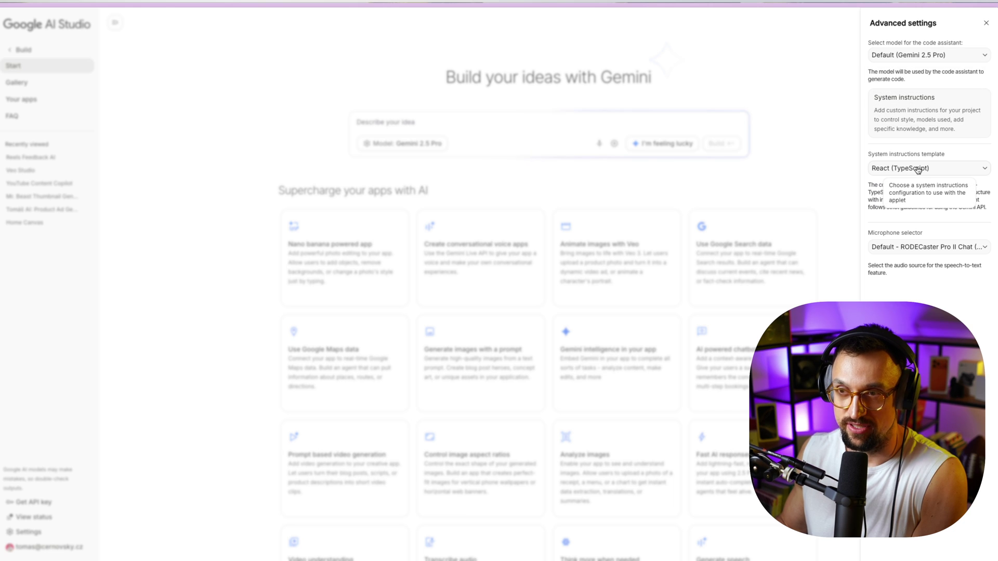
left_click(922, 173)
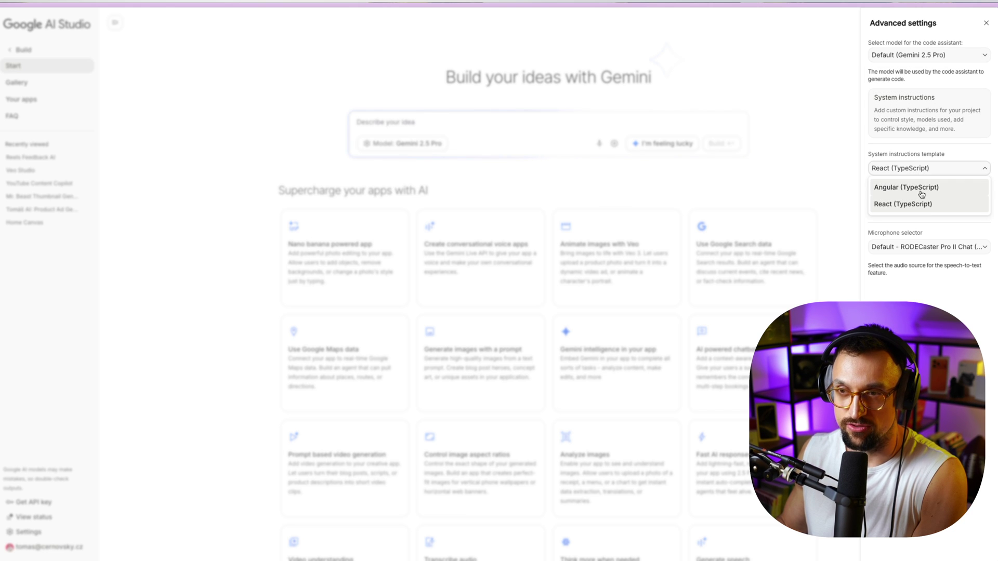
left_click(872, 137)
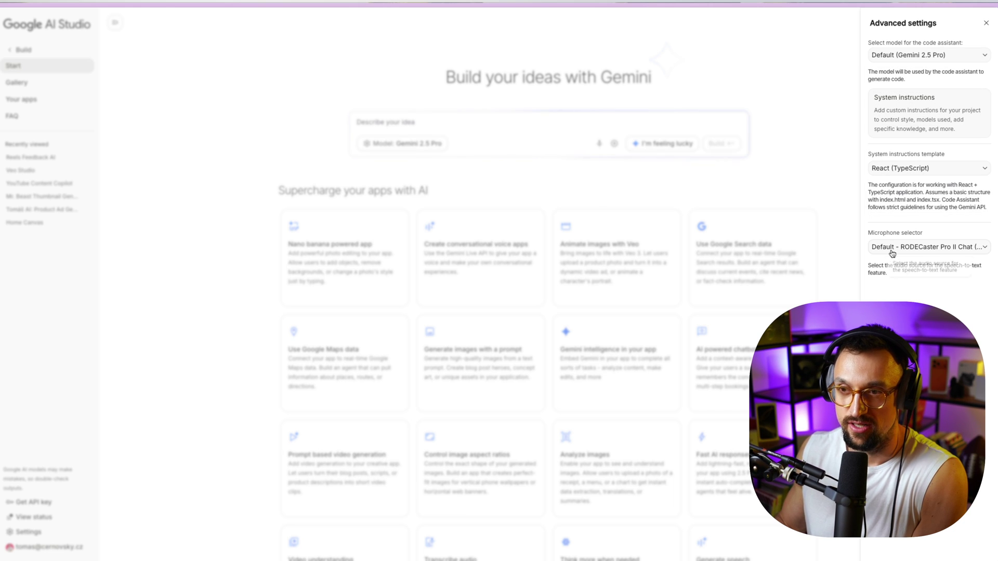
left_click(562, 182)
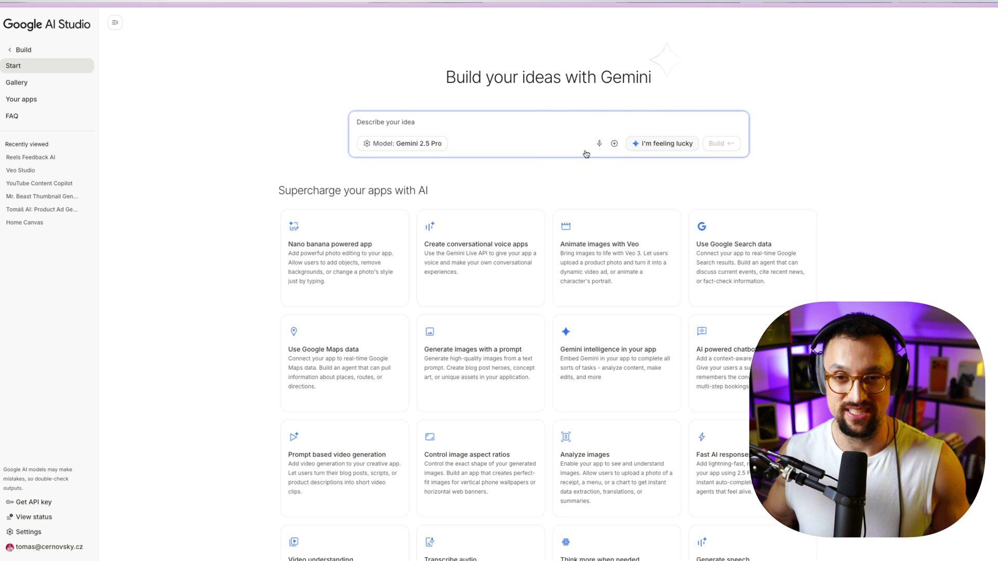
Add the Video understanding feature to the new app and place the cursor in its idea description.
scroll(179, 223, "down", 1)
scroll(193, 224, "down", 1)
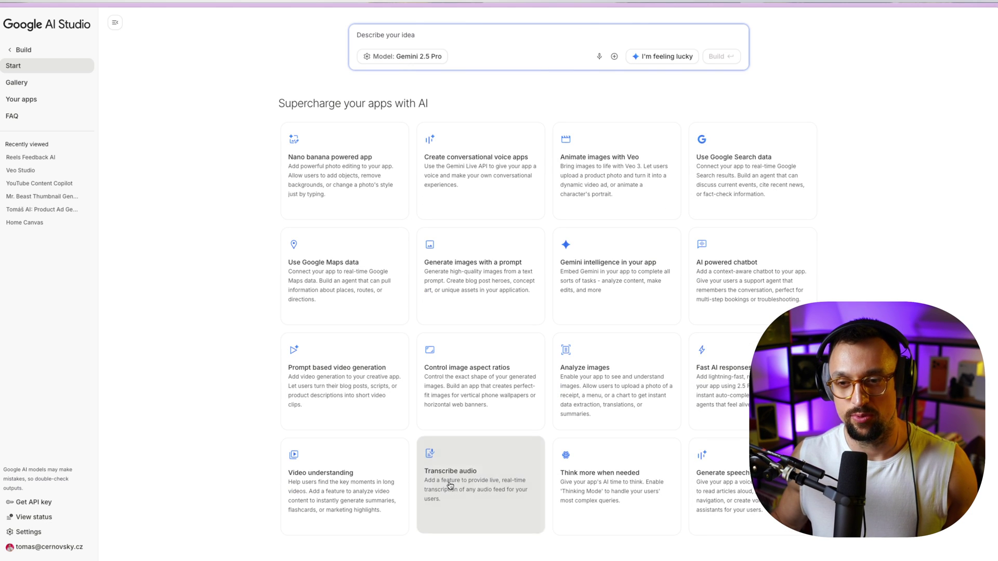
left_click(325, 490)
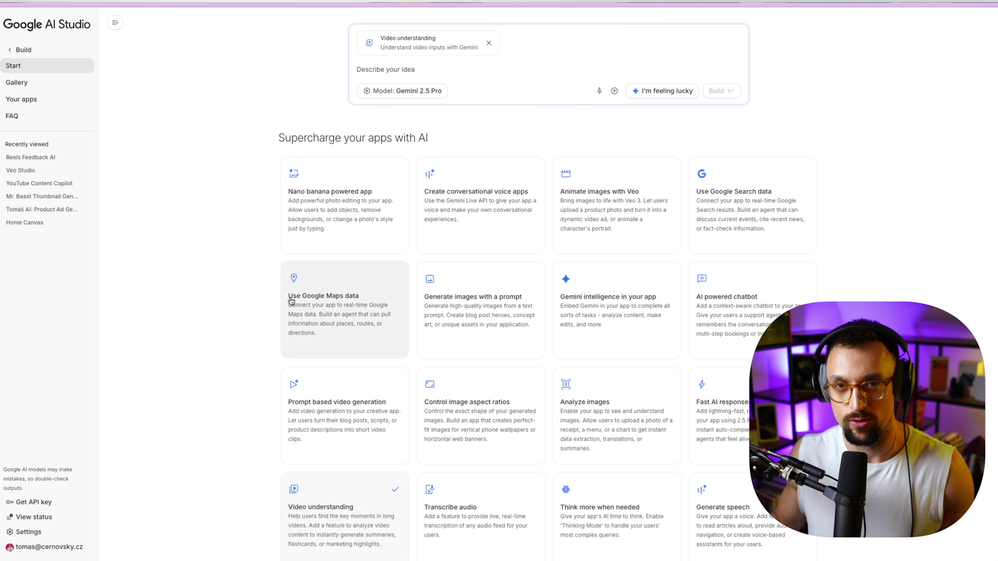
left_click(375, 155)
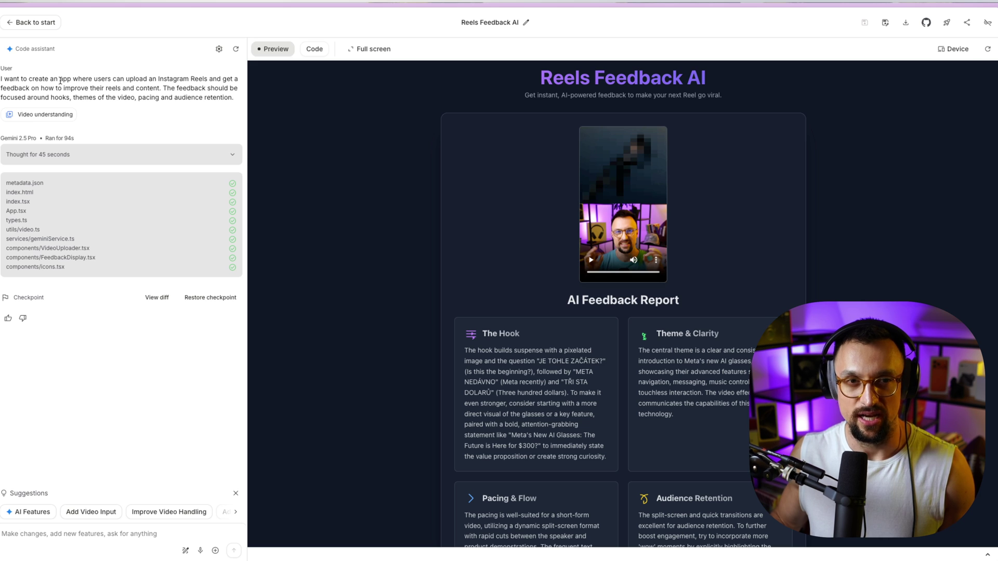
Examine the prompt used for the Reels Feedback AI app and read the AI Feedback Report in its preview.
triple_click(60, 81)
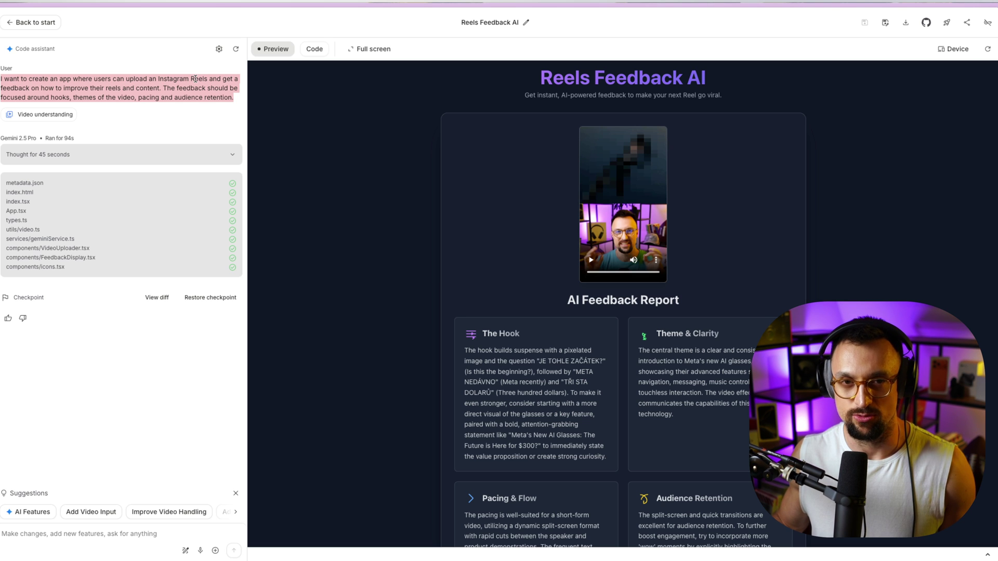
left_click(75, 138)
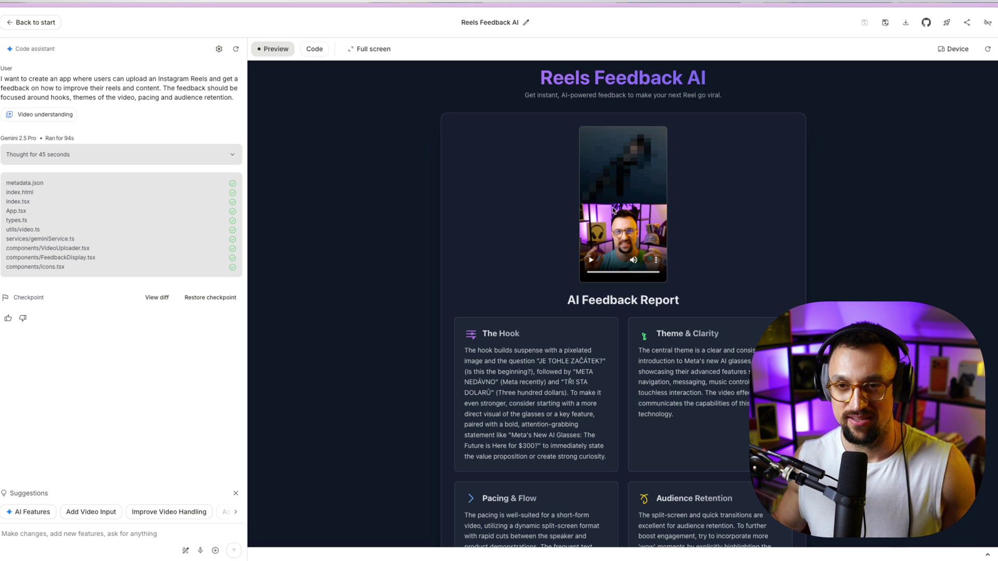
scroll(519, 213, "down", 1)
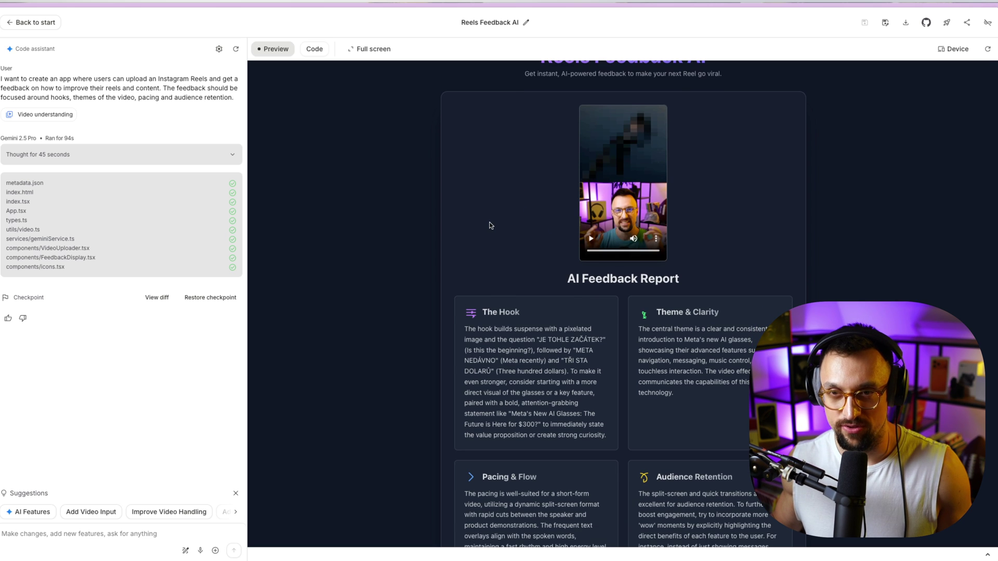
scroll(486, 224, "up", 1)
scroll(482, 225, "down", 1)
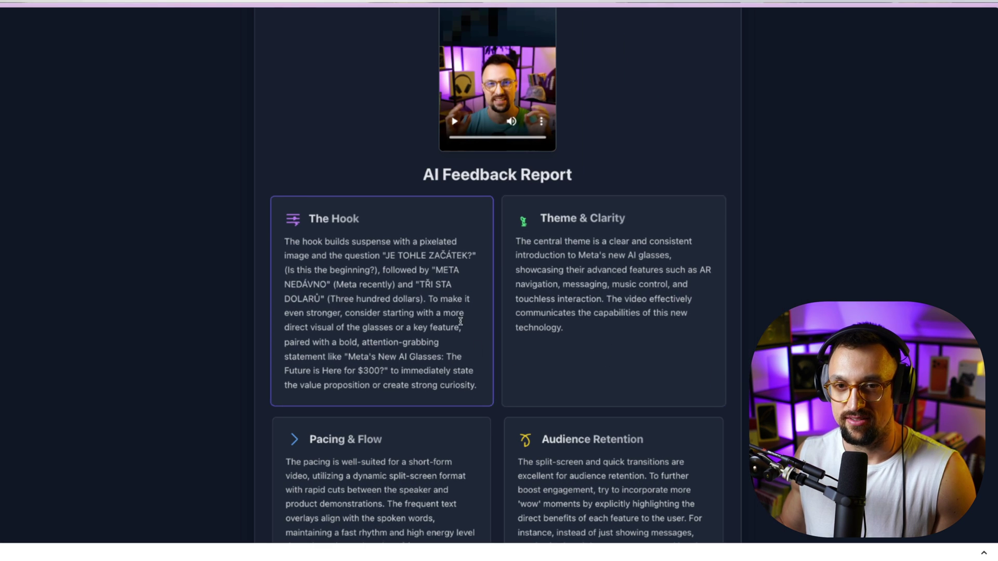
Read the report's hook, theme, pacing and audience retention feedback, and place the cursor in the code assistant's request field.
scroll(386, 251, "down", 2)
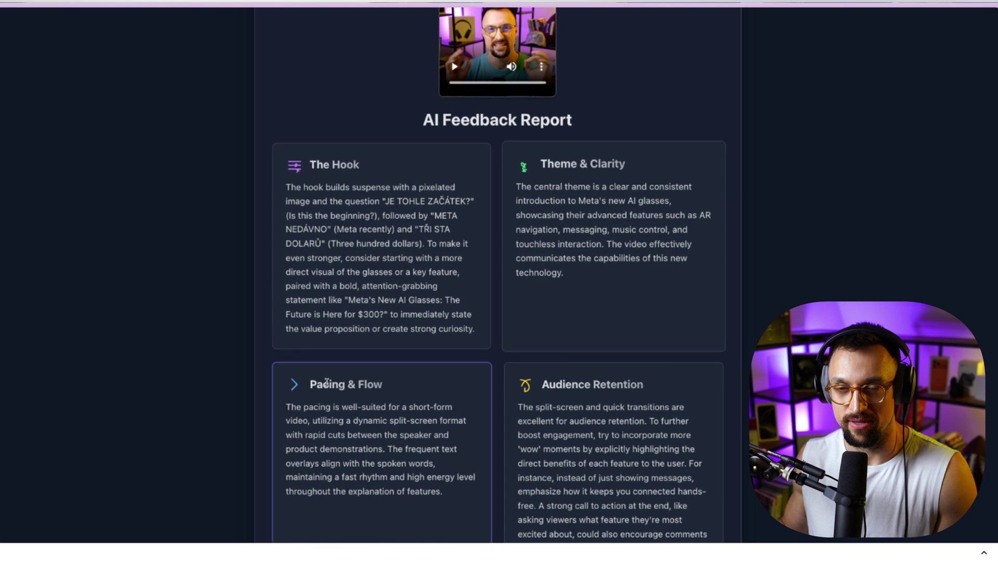
scroll(431, 375, "up", 3)
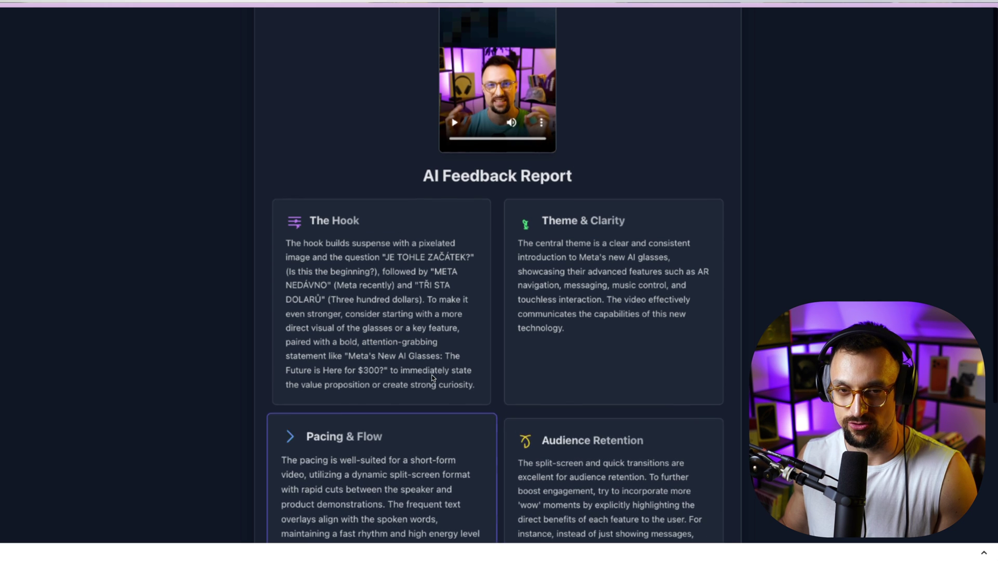
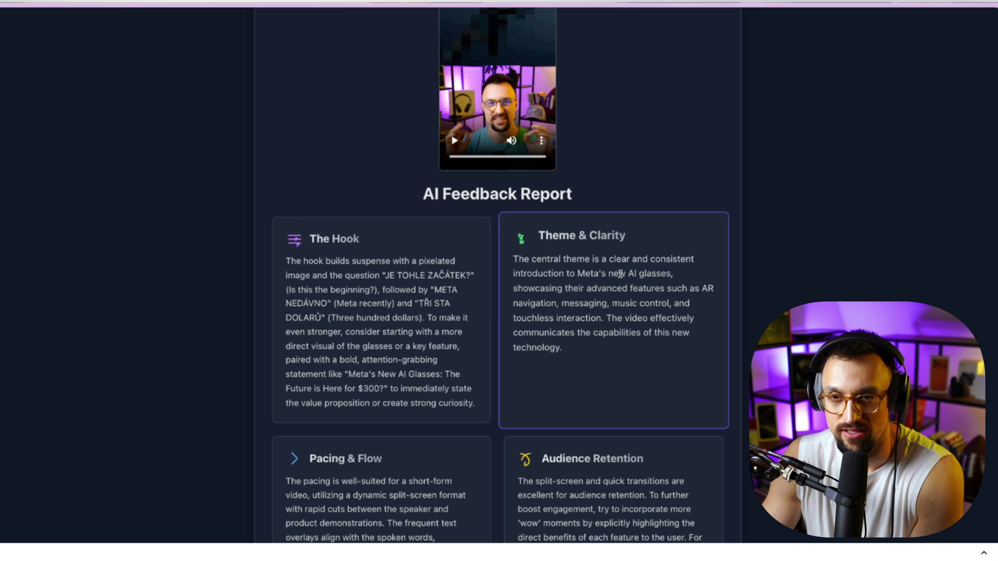
scroll(624, 295, "down", 2)
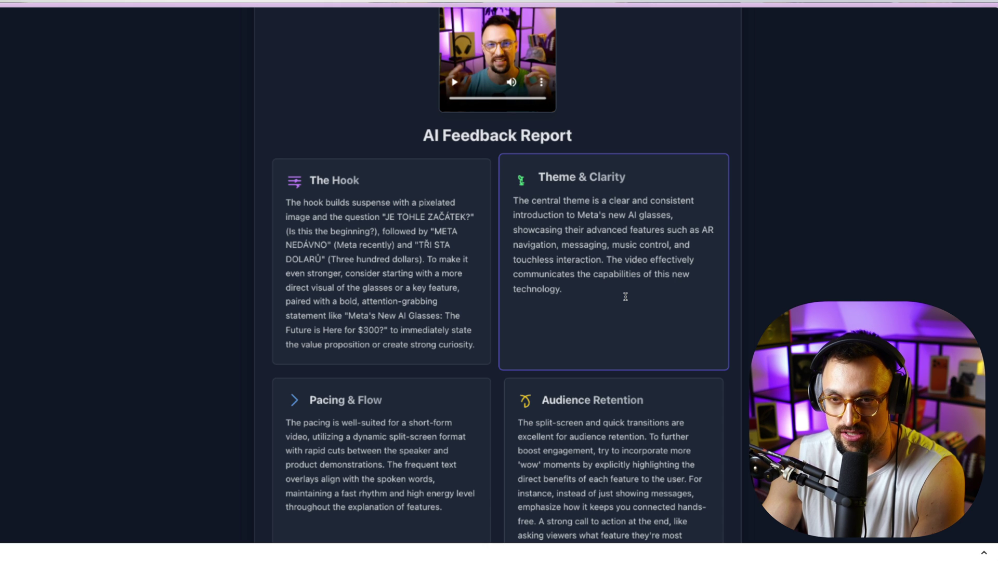
scroll(625, 297, "down", 3)
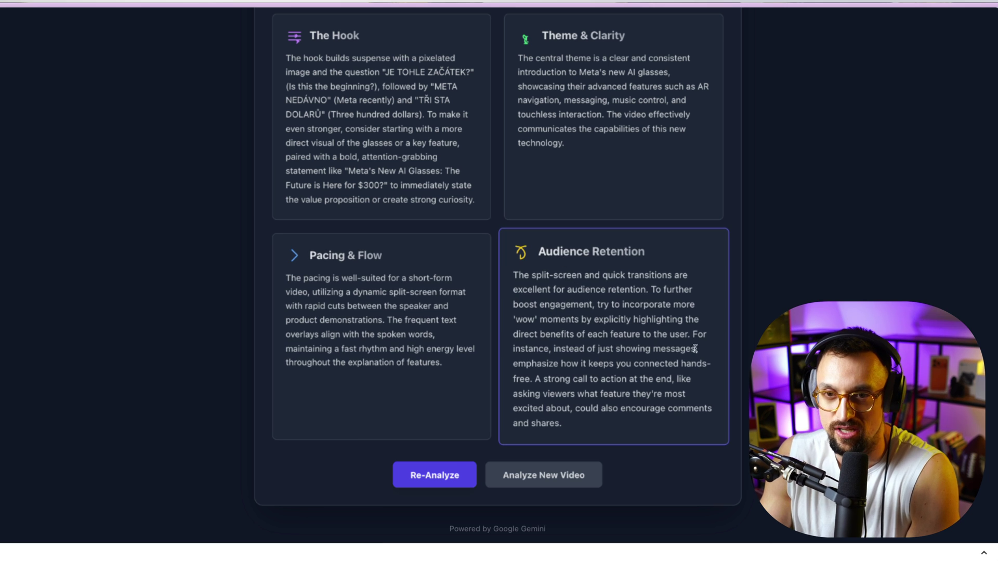
scroll(287, 366, "up", 4)
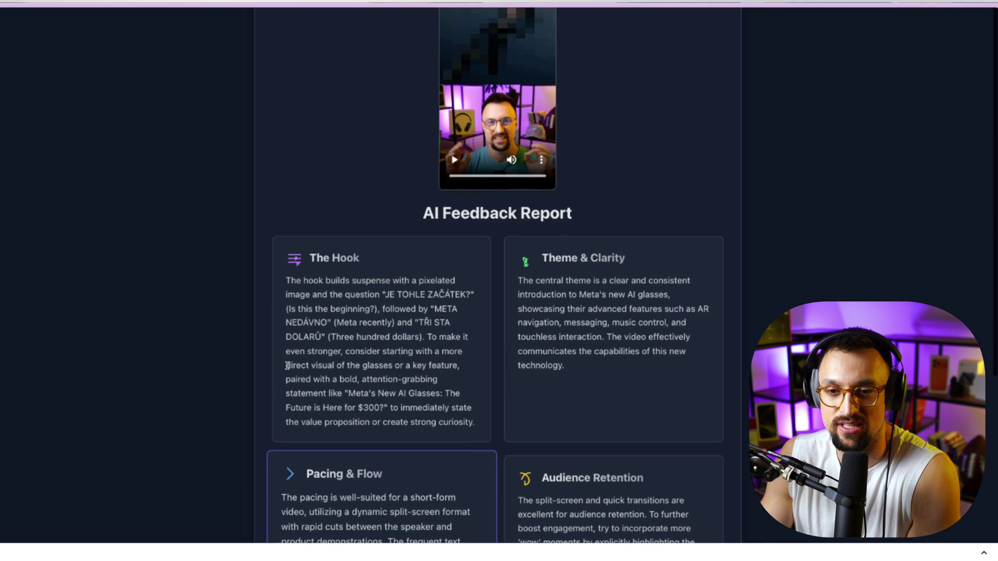
scroll(287, 366, "up", 2)
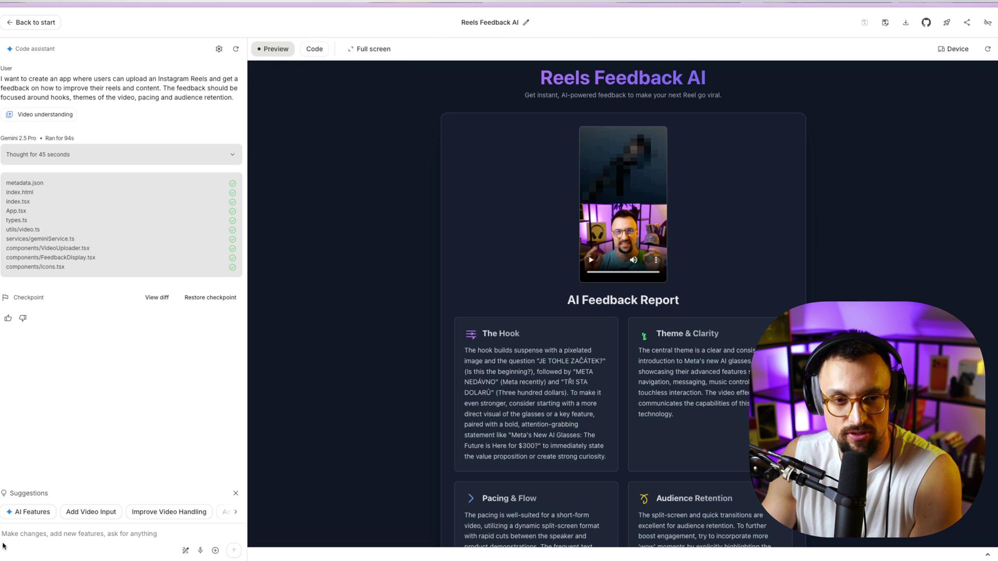
left_click(19, 537)
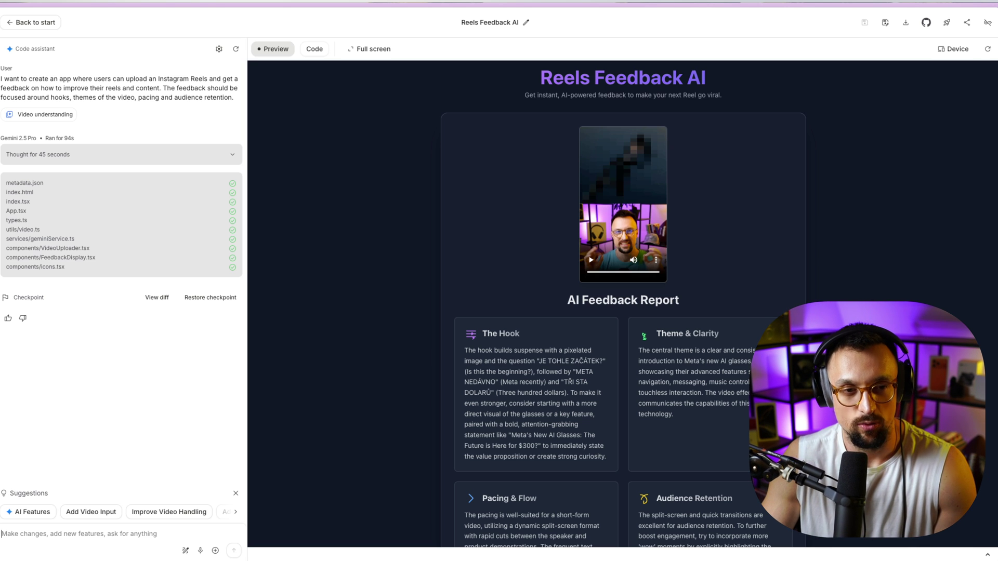
Switch to the Google Labs site, browse to the featured Mixboard experiment and open it.
left_click_drag(0, 360, 21, 360)
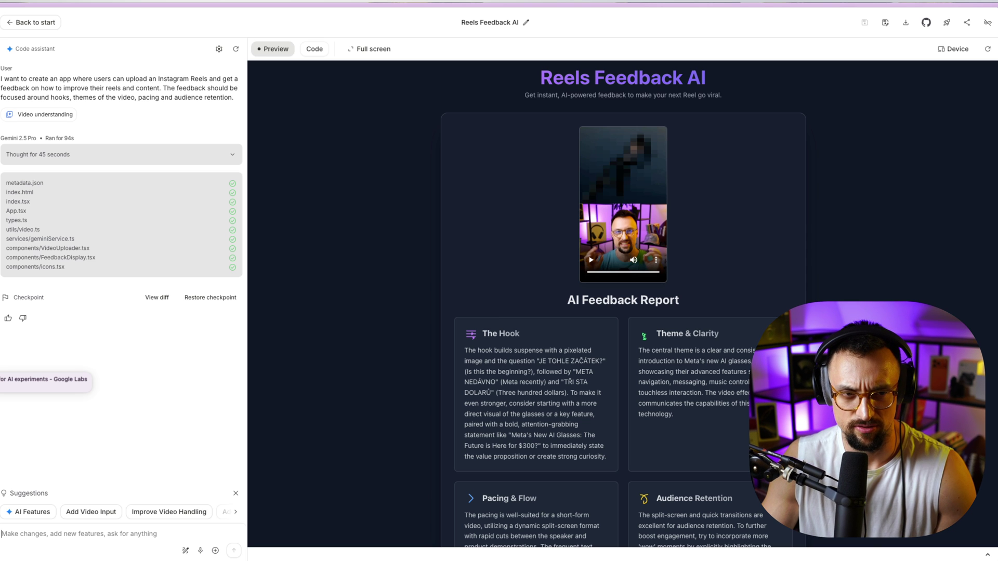
left_click_drag(47, 384, 133, 263)
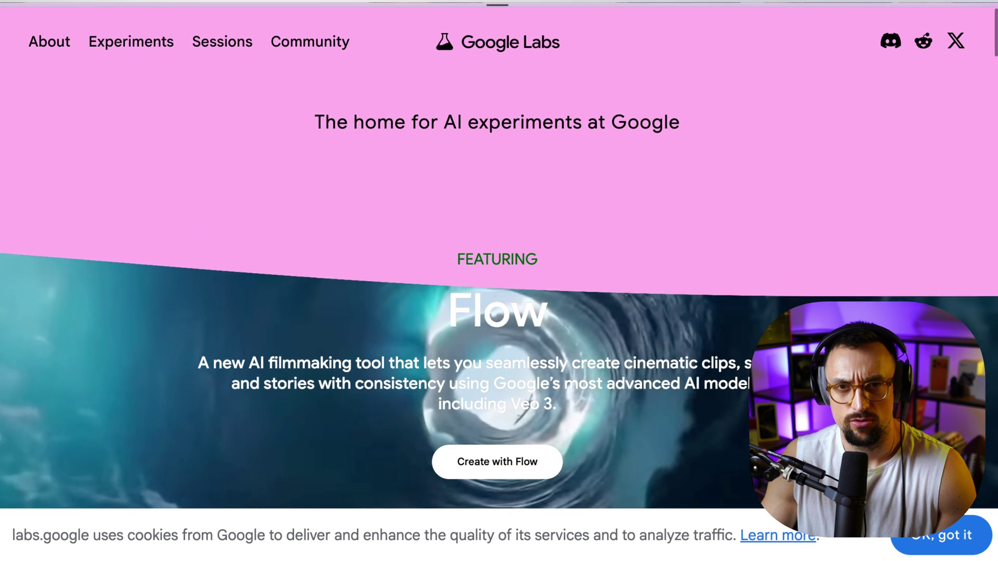
scroll(133, 264, "down", 6)
scroll(134, 264, "down", 2)
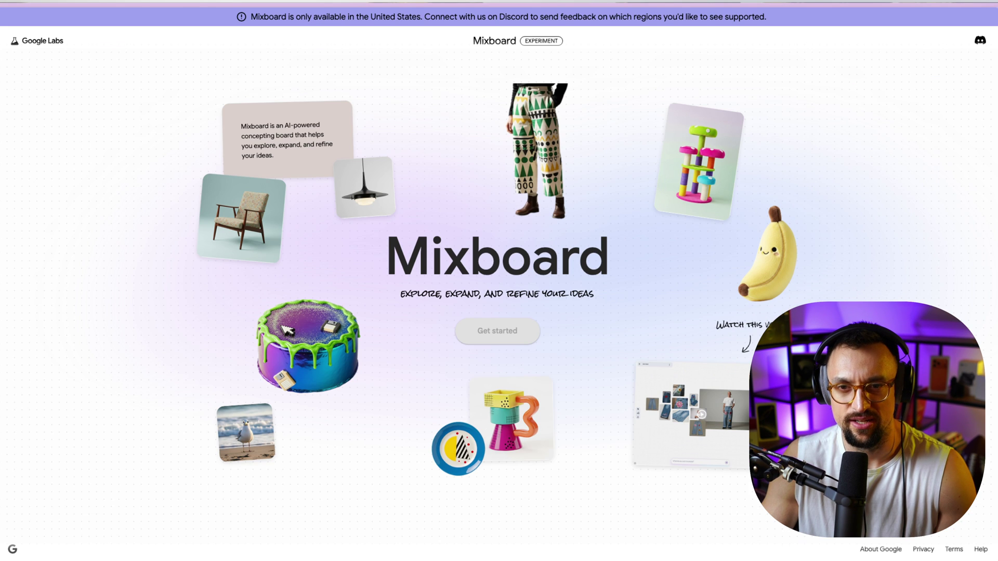
scroll(468, 317, "down", 1)
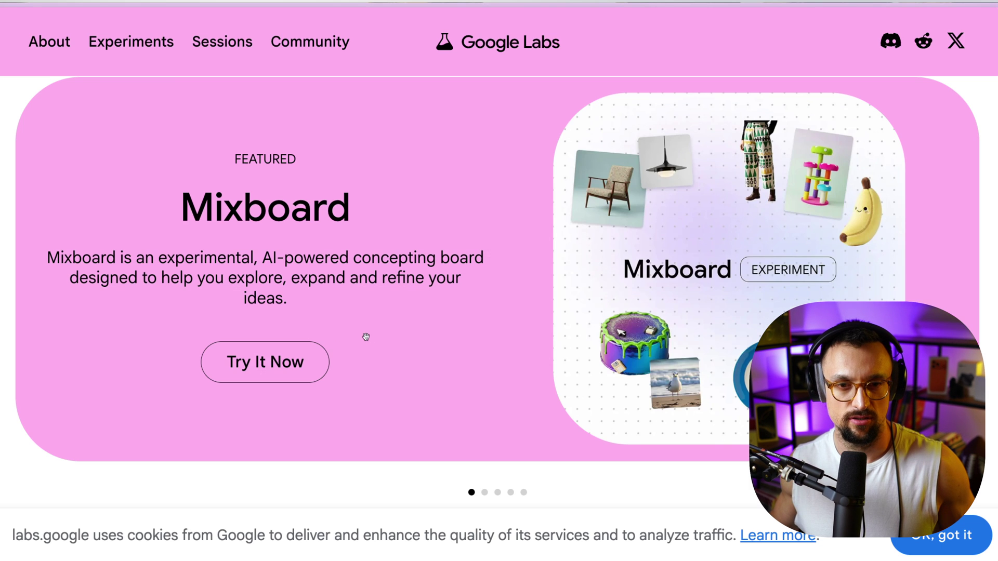
left_click(311, 358)
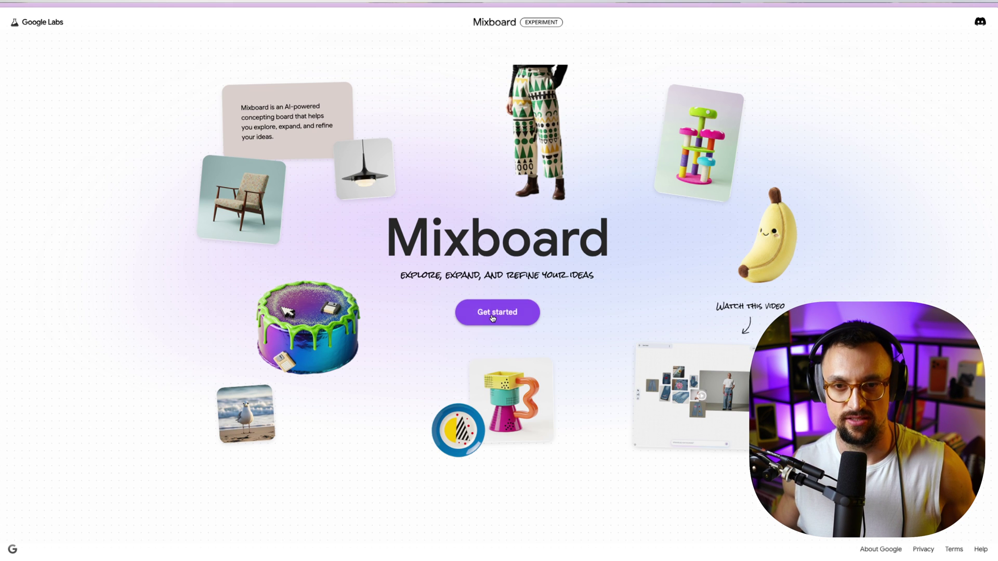
Get started with Mixboard by creating a new blank project with the cursor in its creation prompt.
left_click(492, 317)
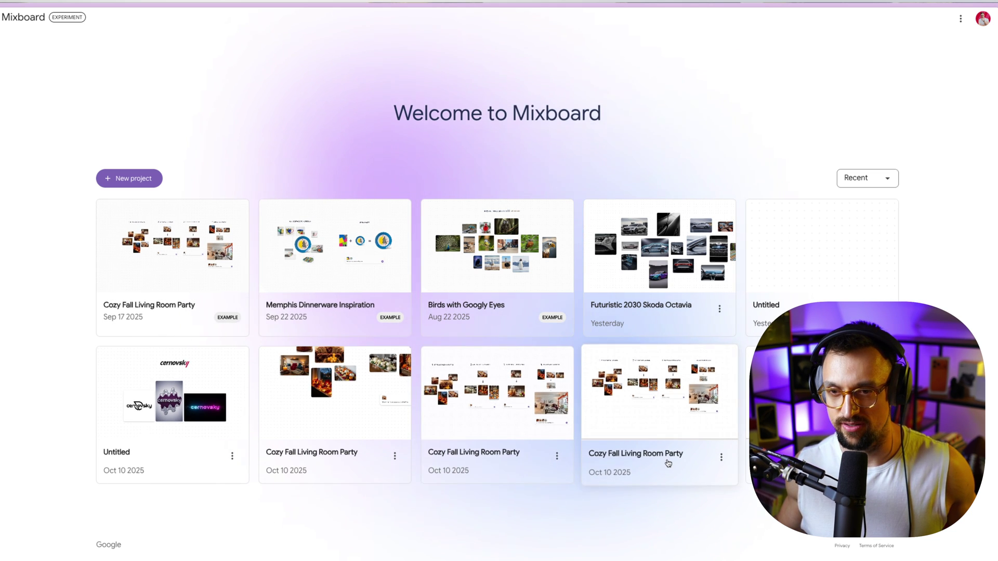
left_click(138, 182)
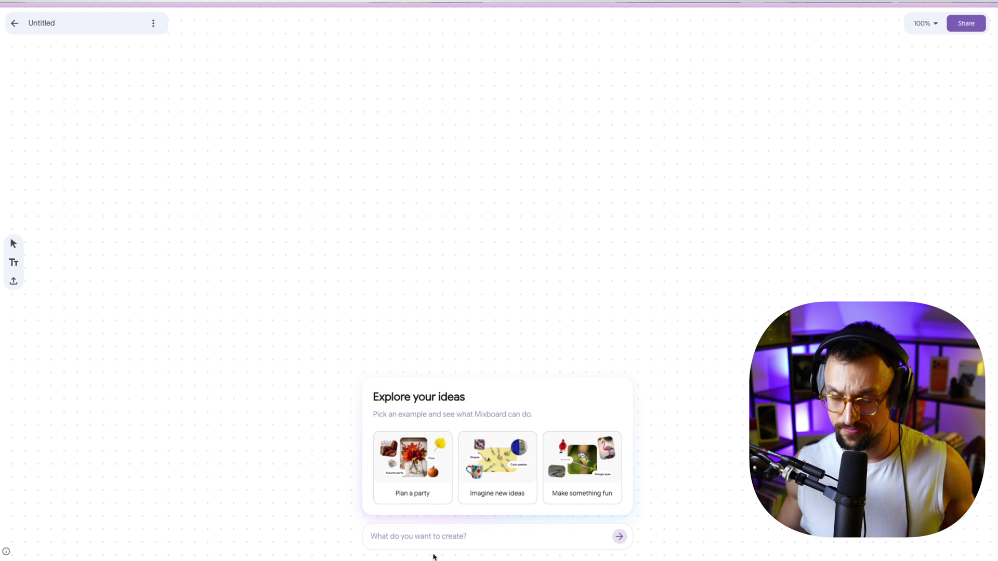
left_click(403, 537)
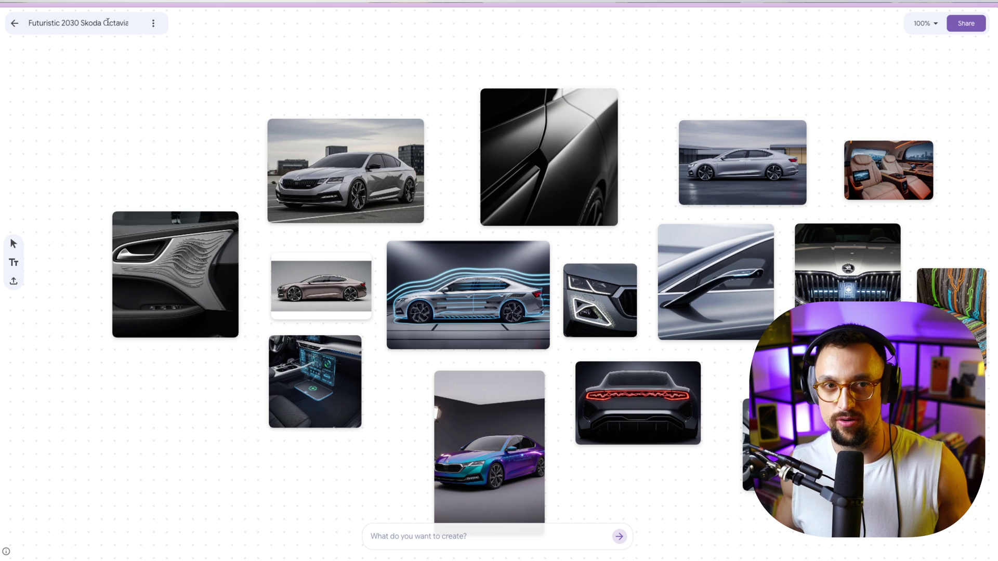
Shorten the title of the Skoda Octavia board to "Futuristic 2030 Sko".
left_click_drag(101, 23, 28, 23)
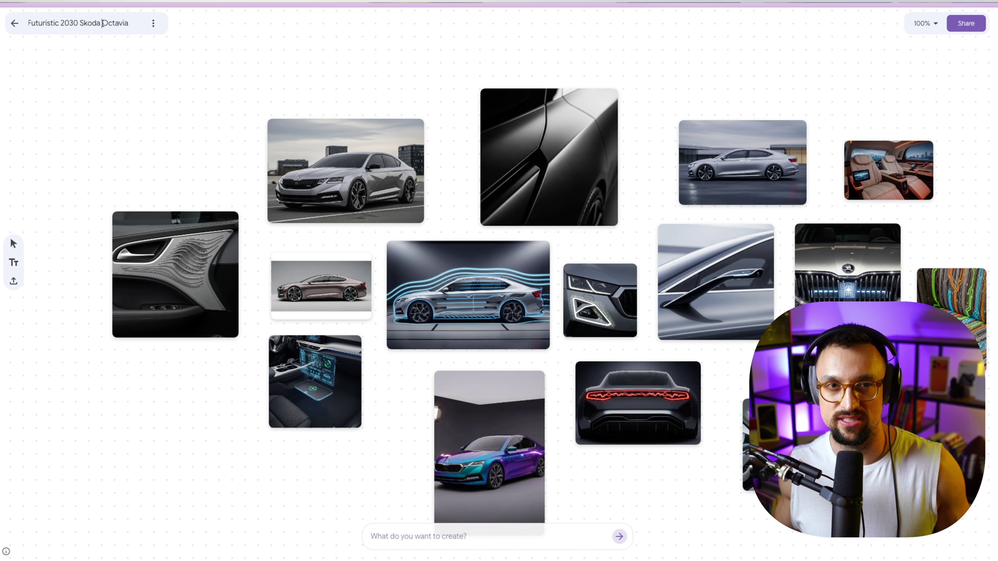
left_click_drag(93, 24, 129, 24)
type("O")
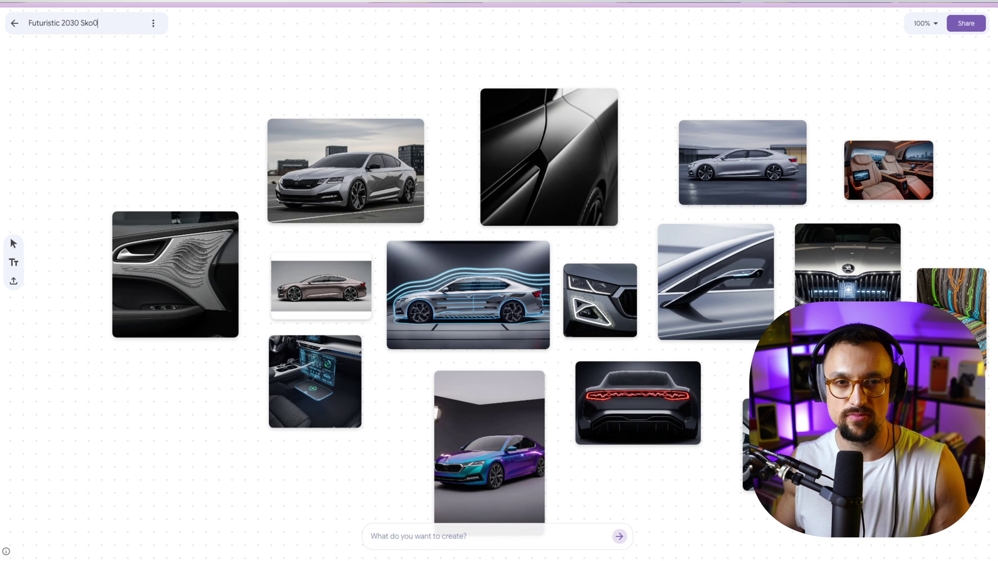
key("BackSpace")
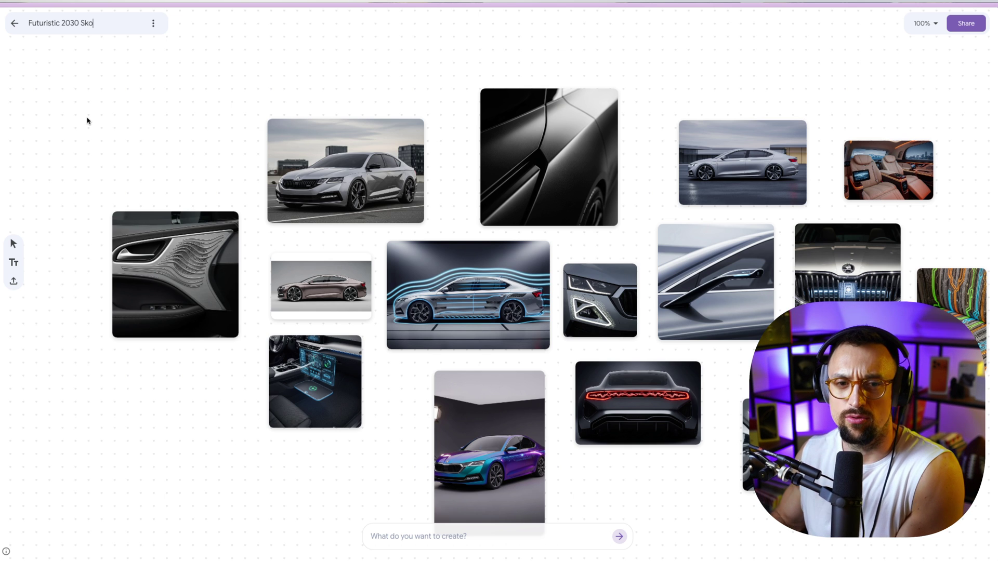
Zoom the board to 150% and examine its car exterior, interior and detail concept images.
left_click(928, 23)
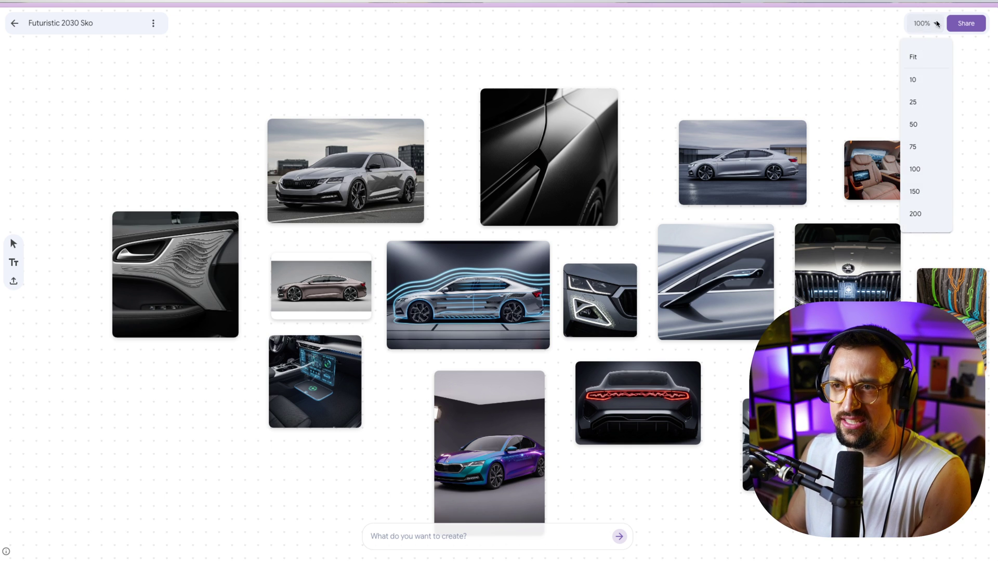
left_click(926, 197)
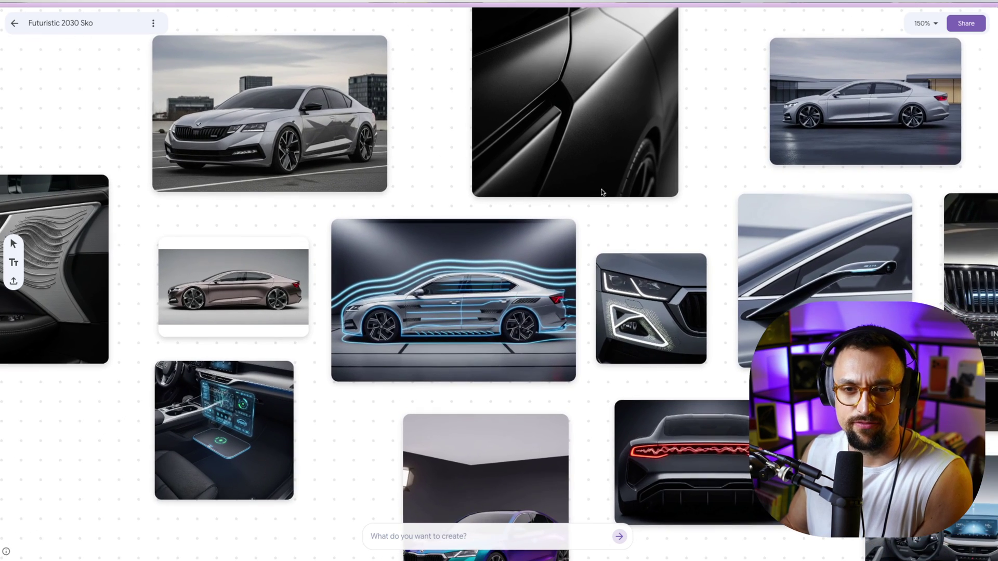
scroll(318, 248, "left", 4)
scroll(317, 248, "right", 10)
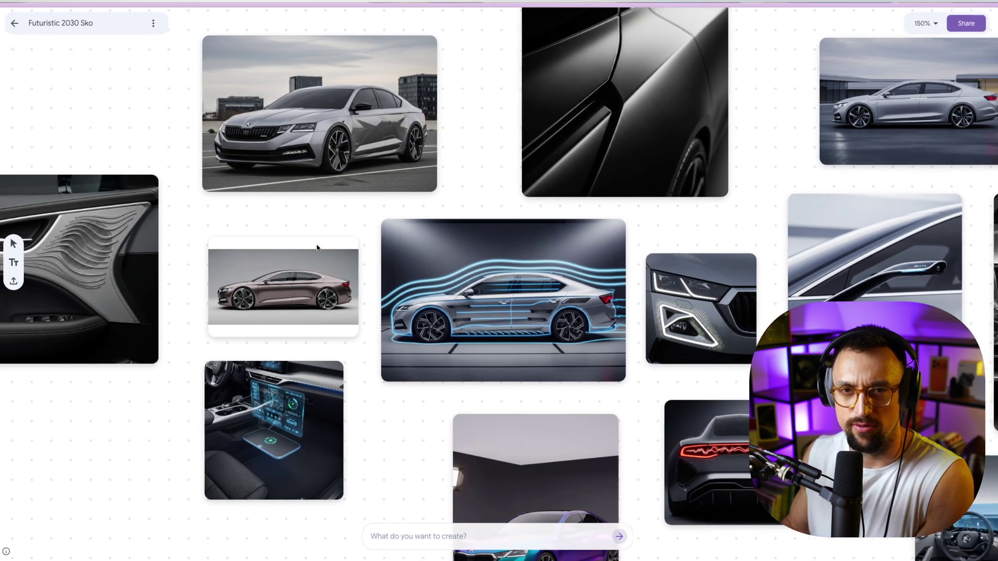
scroll(317, 248, "left", 3)
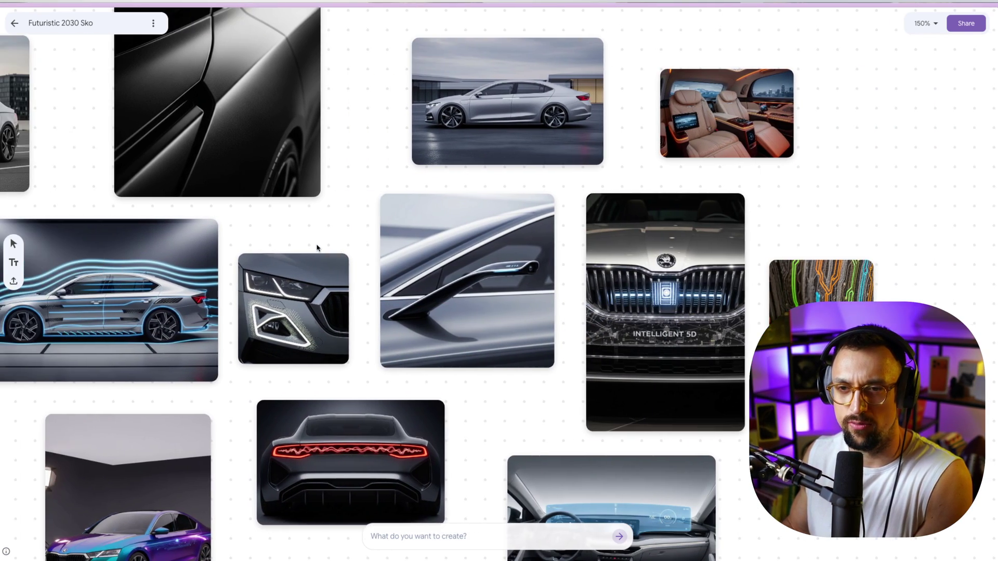
scroll(317, 248, "down", 2)
scroll(317, 246, "down", 3)
scroll(317, 245, "left", 1)
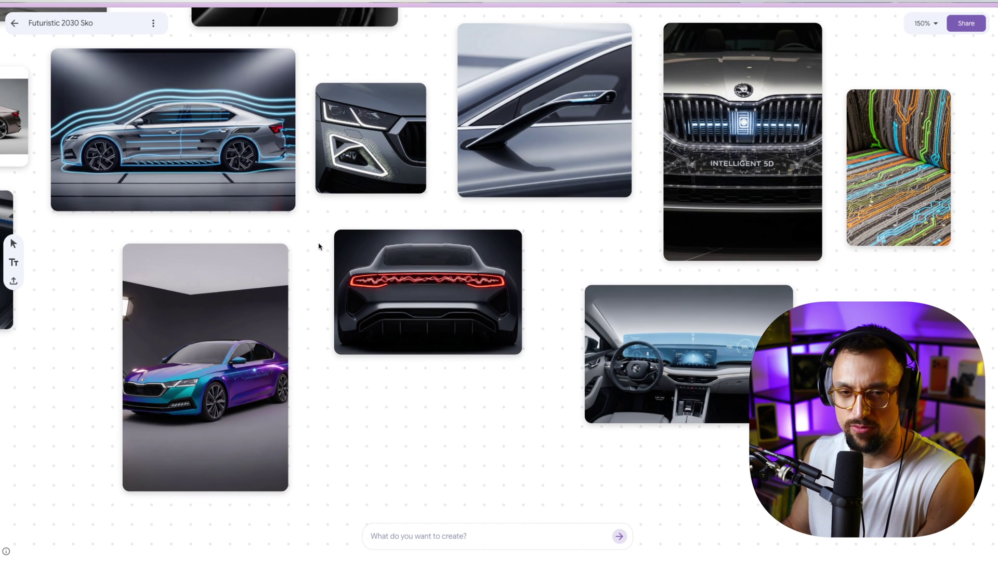
scroll(578, 341, "up", 5)
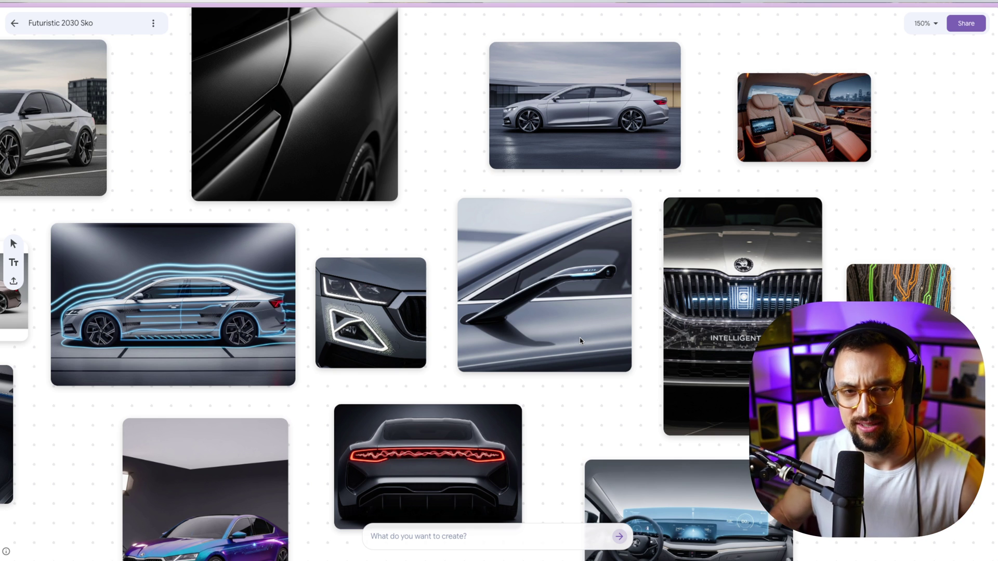
scroll(245, 254, "left", 6)
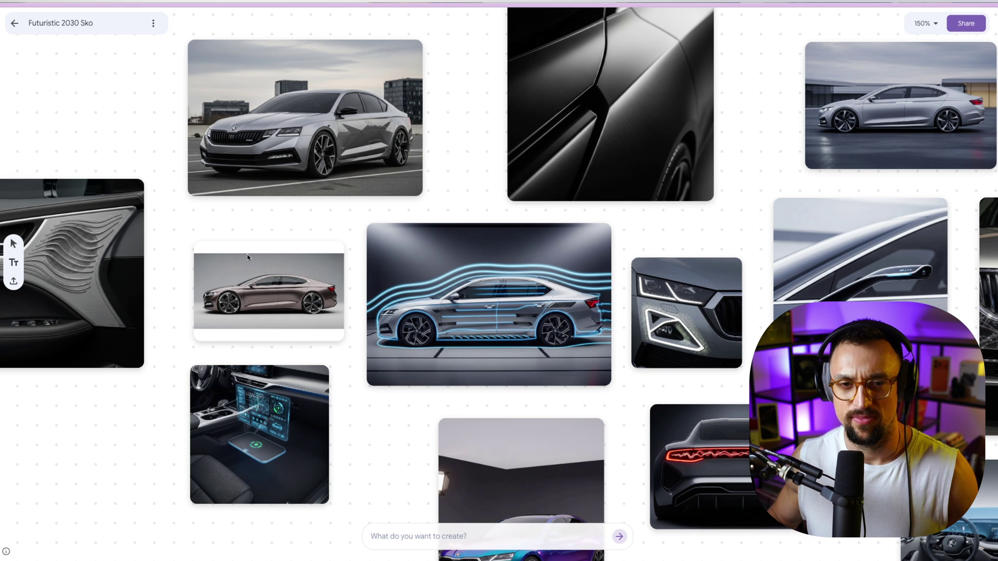
scroll(522, 338, "right", 1)
Produce a close-up of the headlight and front wheel from the silver car image in the parking lot.
left_click(265, 149)
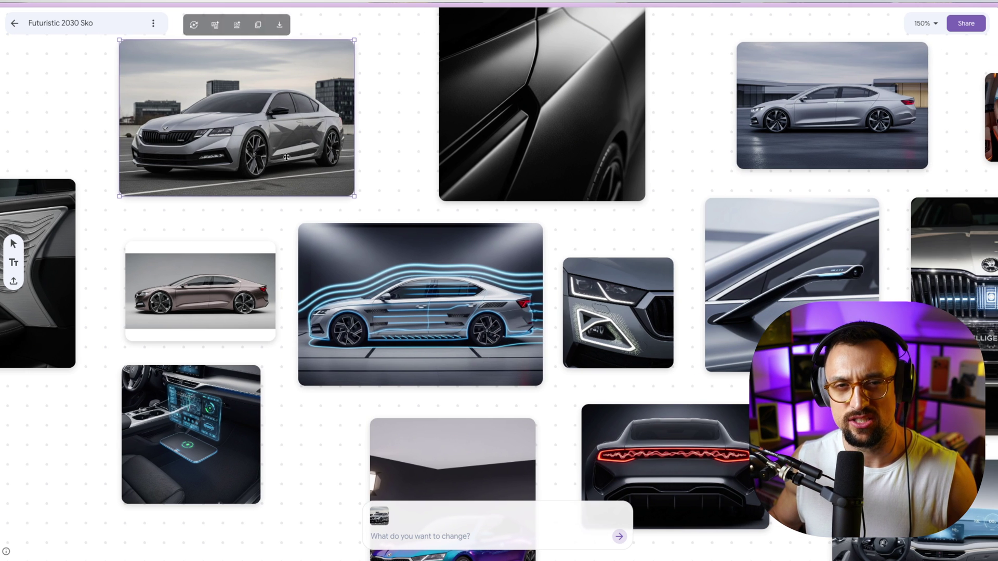
scroll(265, 149, "up", 1)
scroll(262, 145, "left", 1)
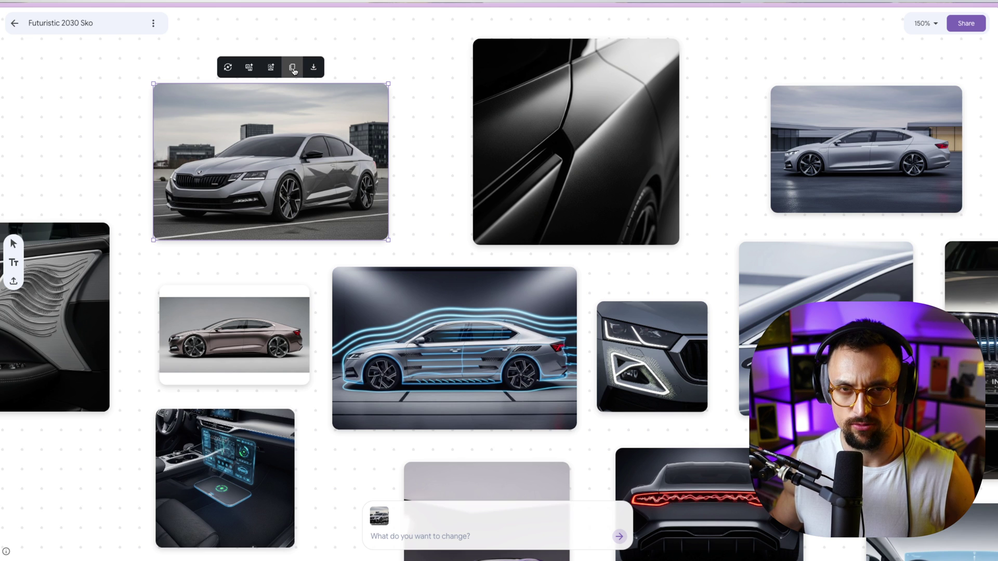
left_click(273, 70)
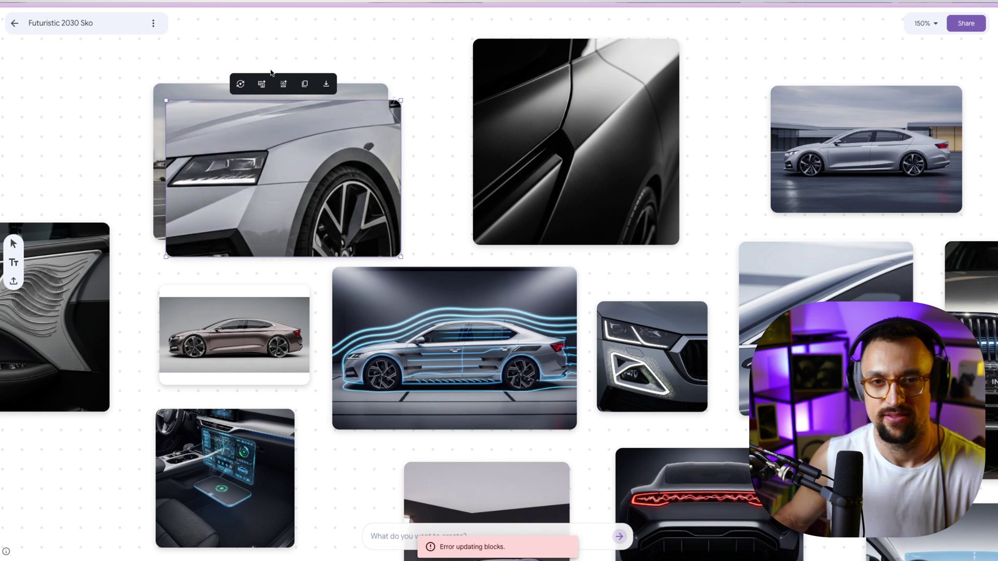
Move the headlight and wheel close-up beside the silver car image and try to delete it.
left_click_drag(303, 201, 476, 215)
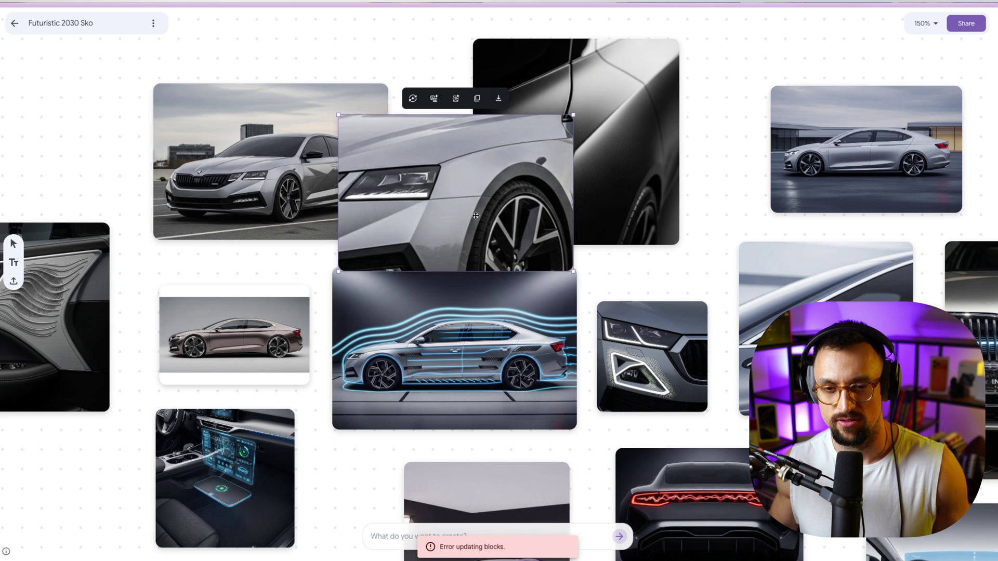
key("Delete")
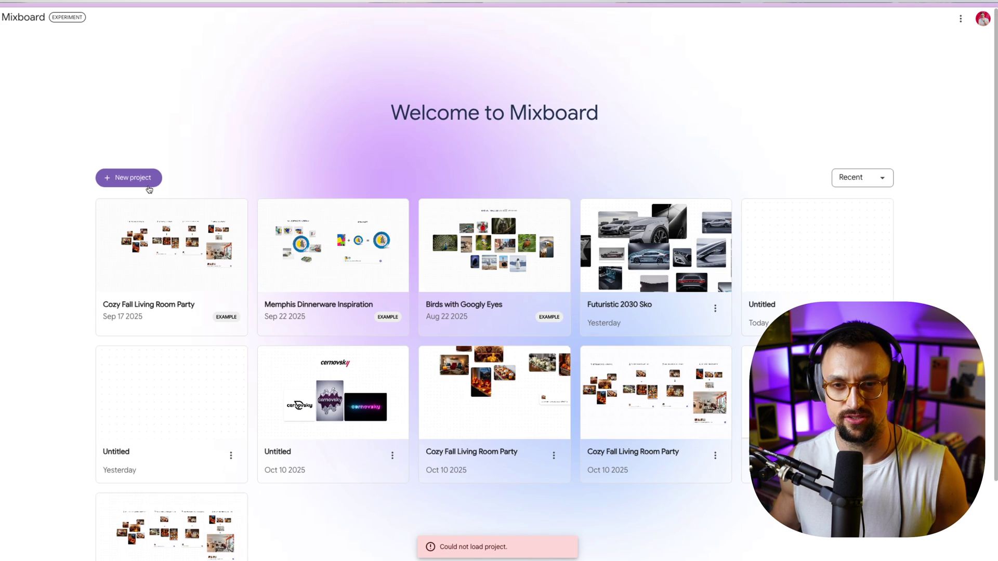
Try to reopen the Futuristic 2030 Sko project from the Mixboard project list.
left_click(653, 261)
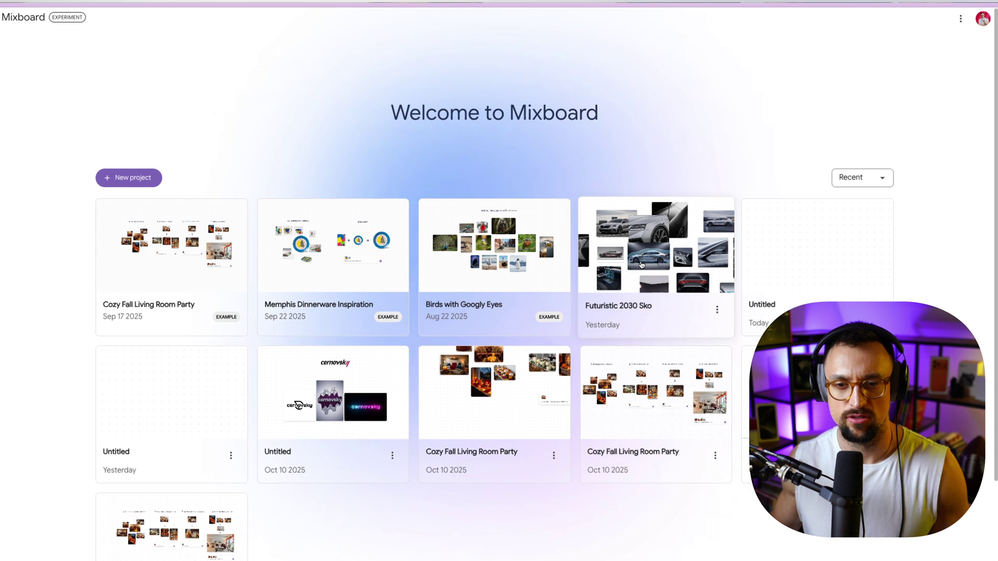
left_click(641, 265)
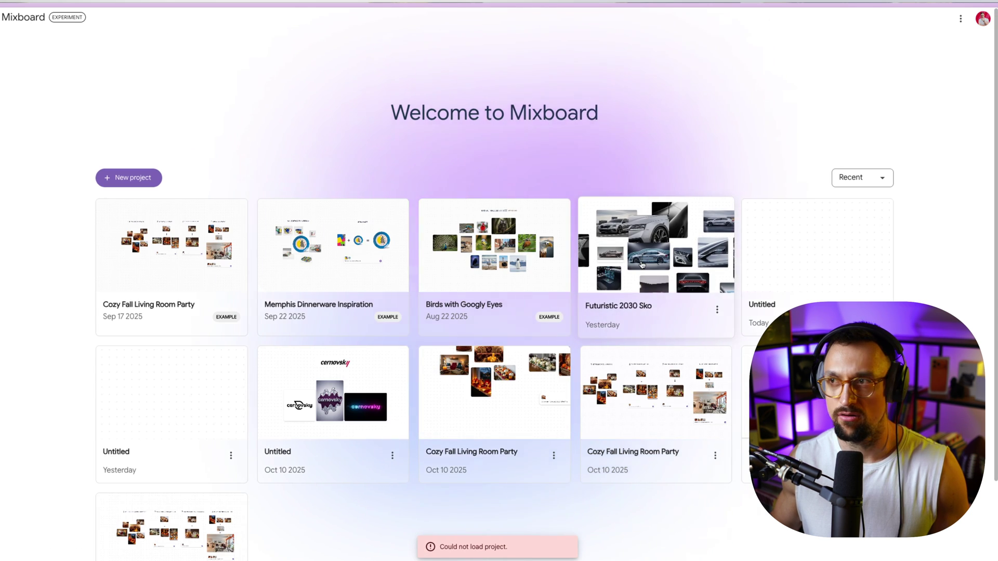
left_click(641, 264)
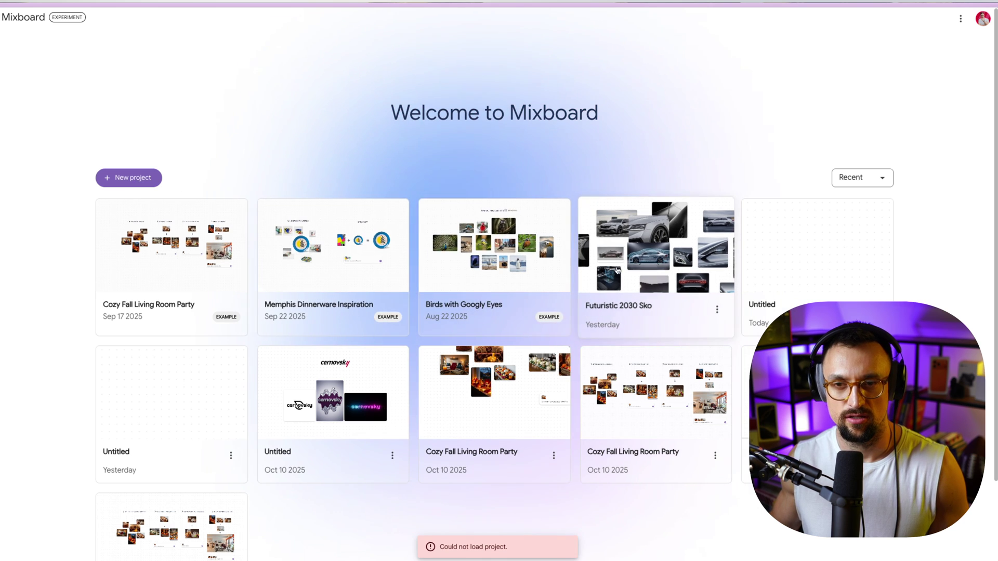
Create another blank Mixboard project.
left_click(102, 180)
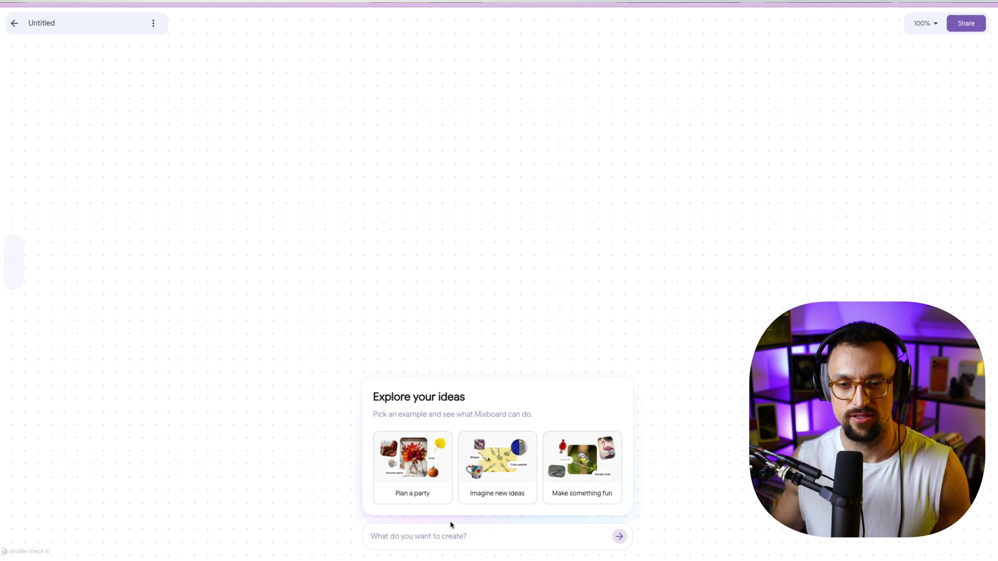
Generate a concept board from the prompt "create a futuristic skoda octavia from 2030, more modern and futuristics look".
type("cr")
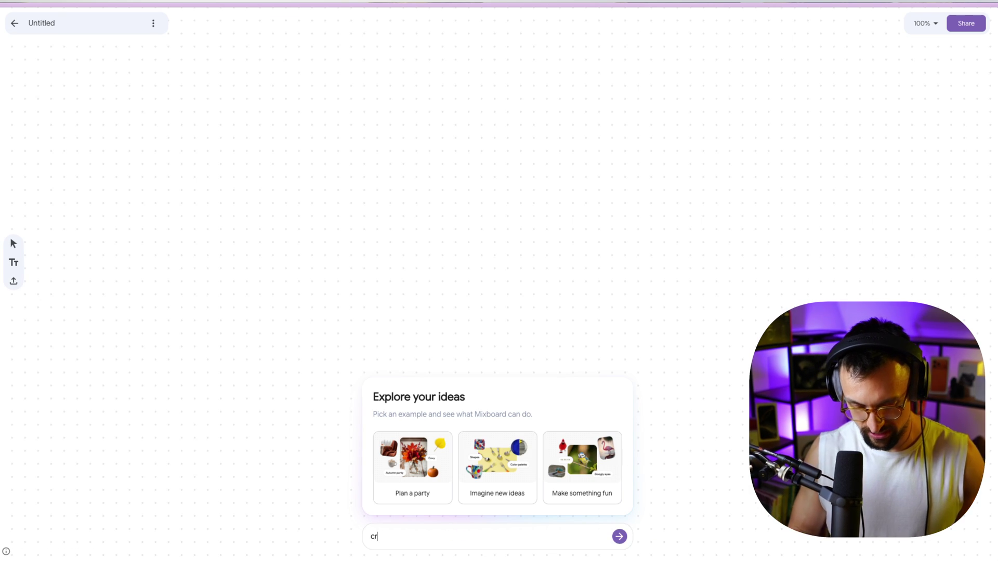
type("eate a fut")
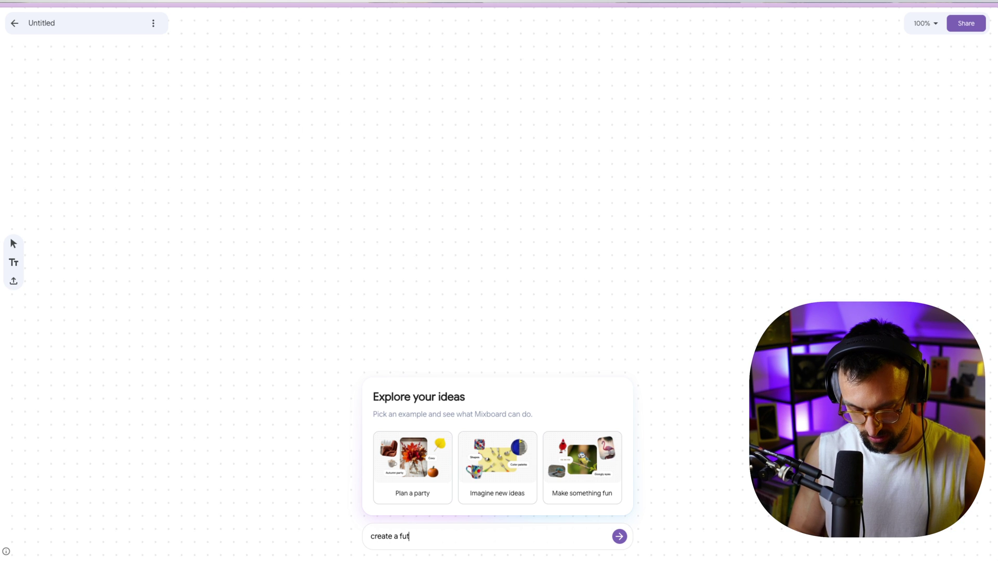
type("uristic skod")
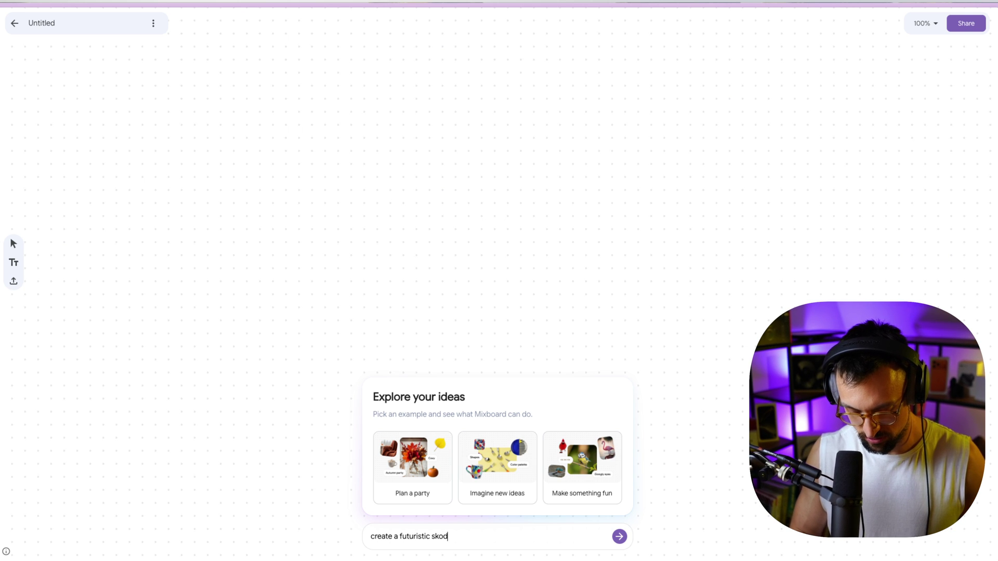
type("a octavia")
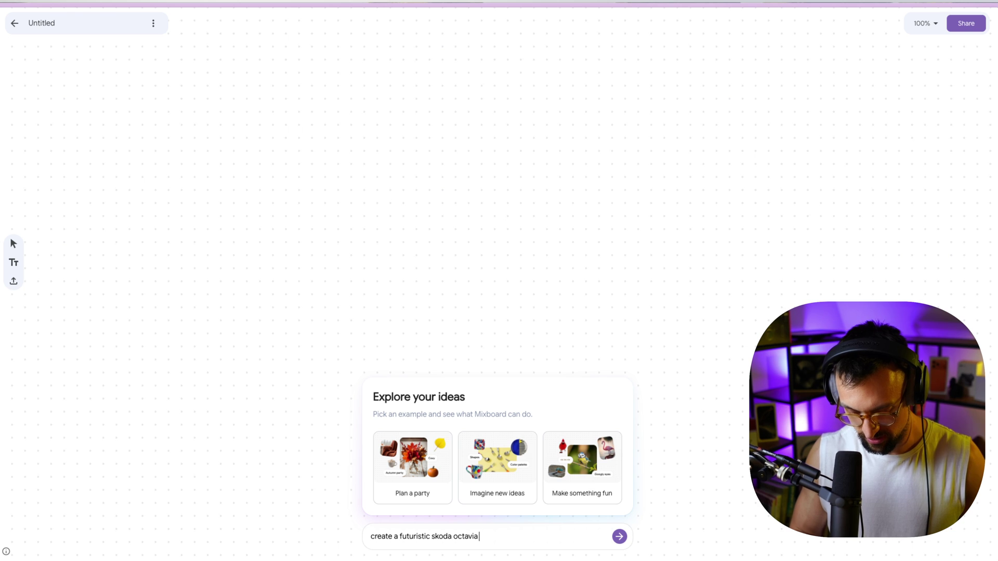
type(" from 20")
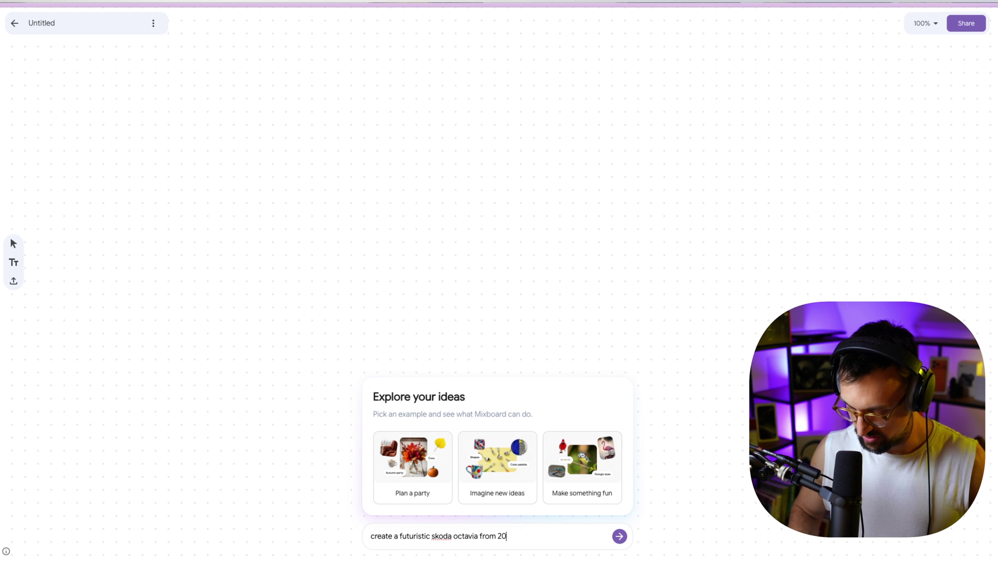
type("30, more mo")
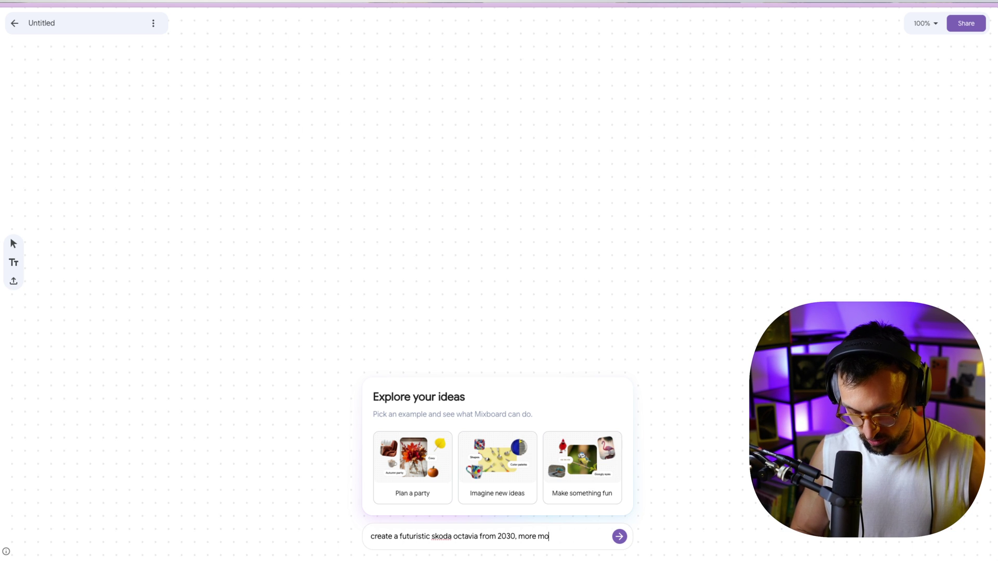
type("dern and futur")
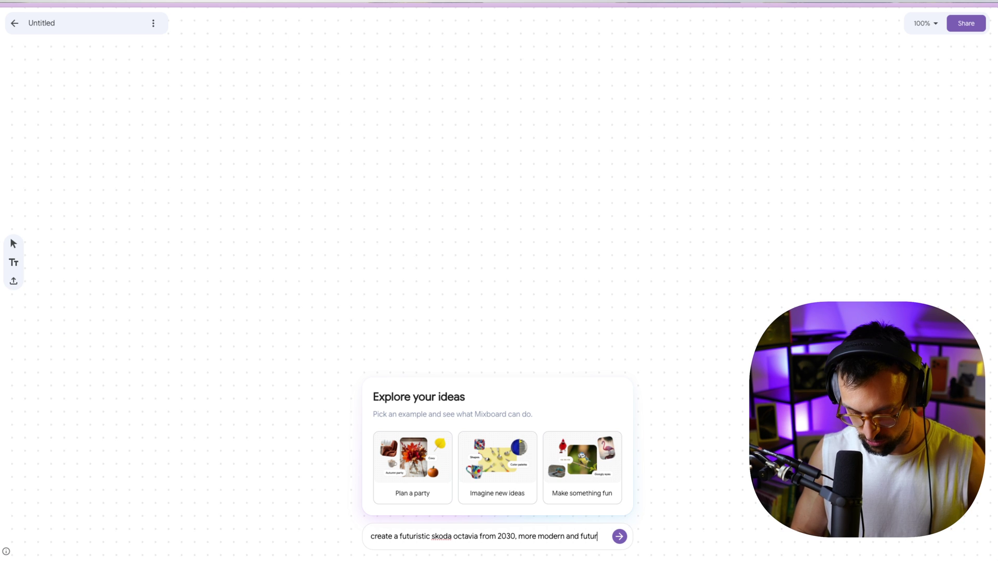
type("istics ")
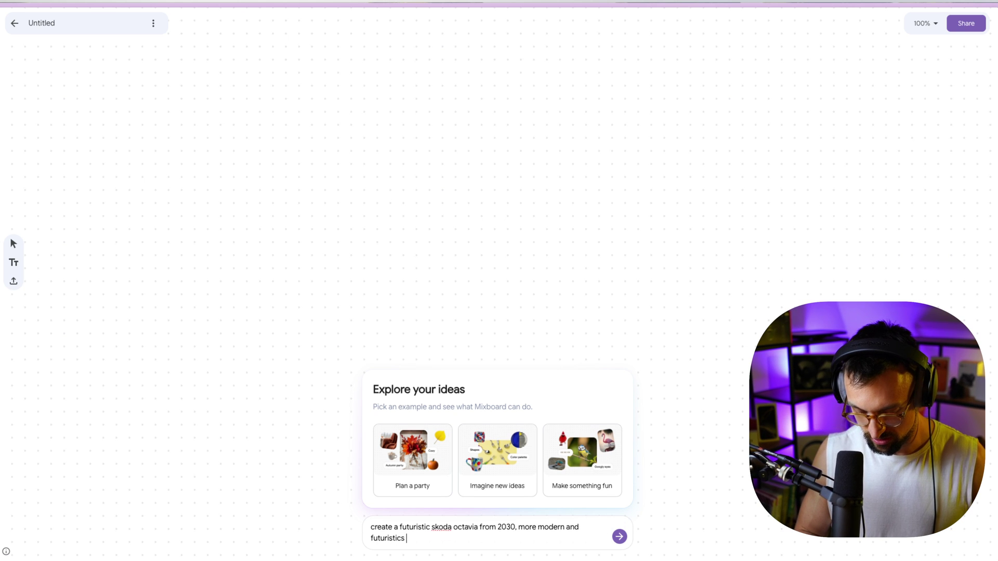
type("looks")
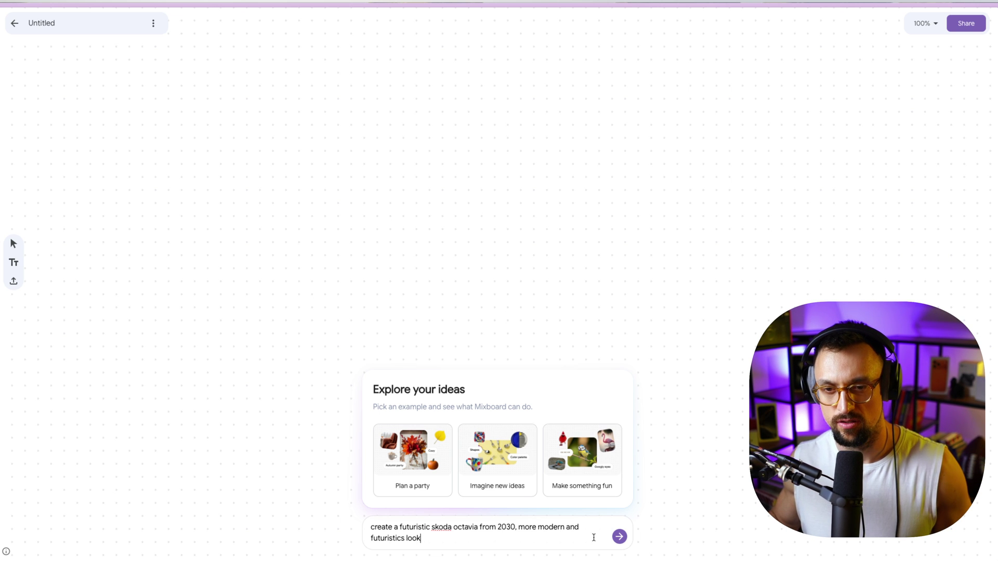
left_click(619, 537)
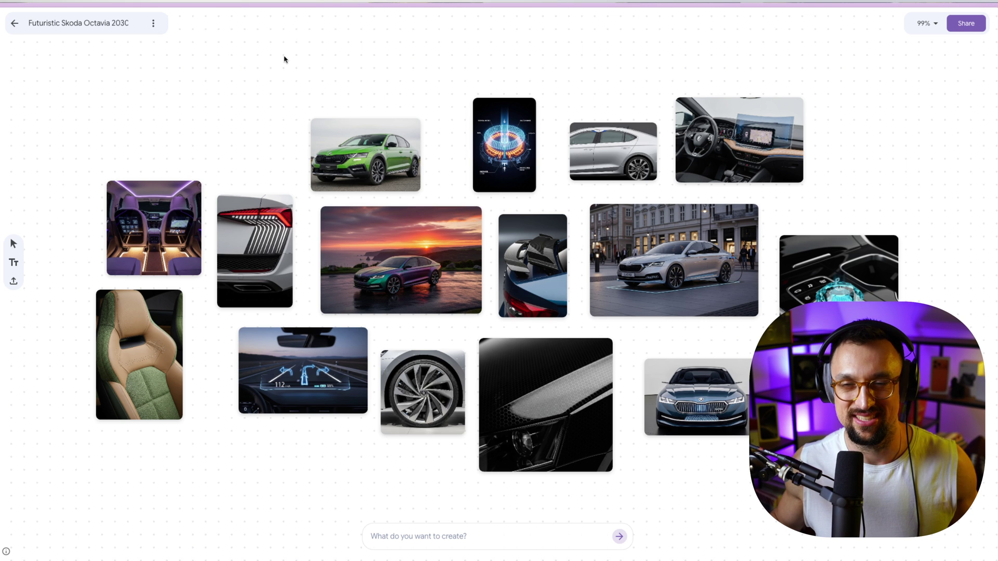
Zoom the board to 150% and examine the generated Skoda exterior, interior and detail images across it.
left_click(926, 22)
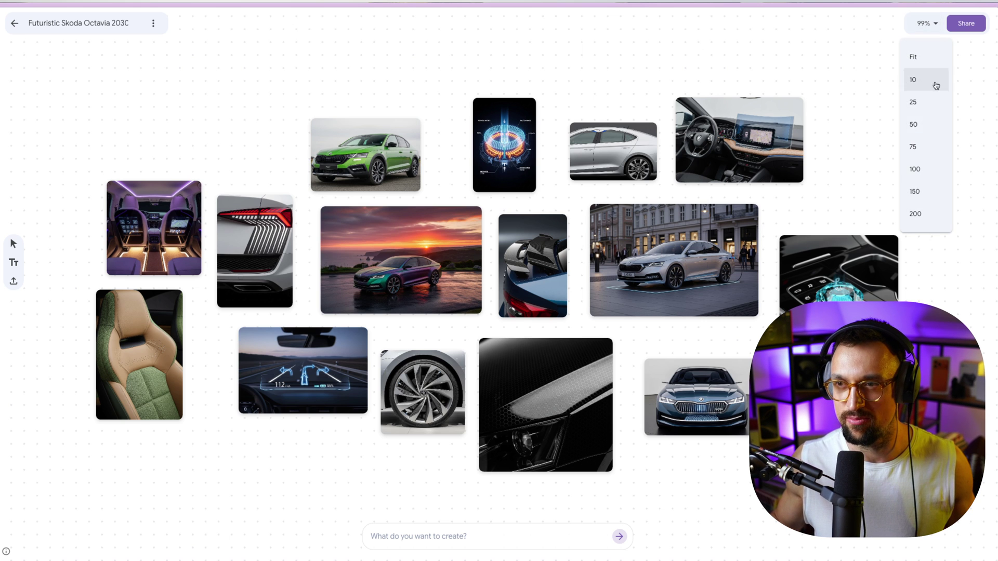
left_click(929, 191)
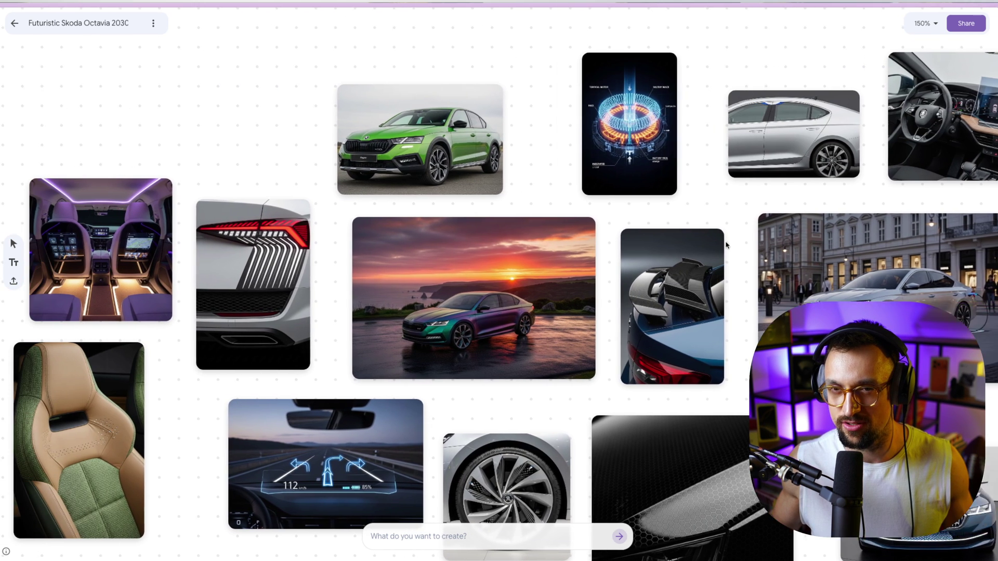
scroll(726, 244, "left", 2)
scroll(726, 245, "down", 1)
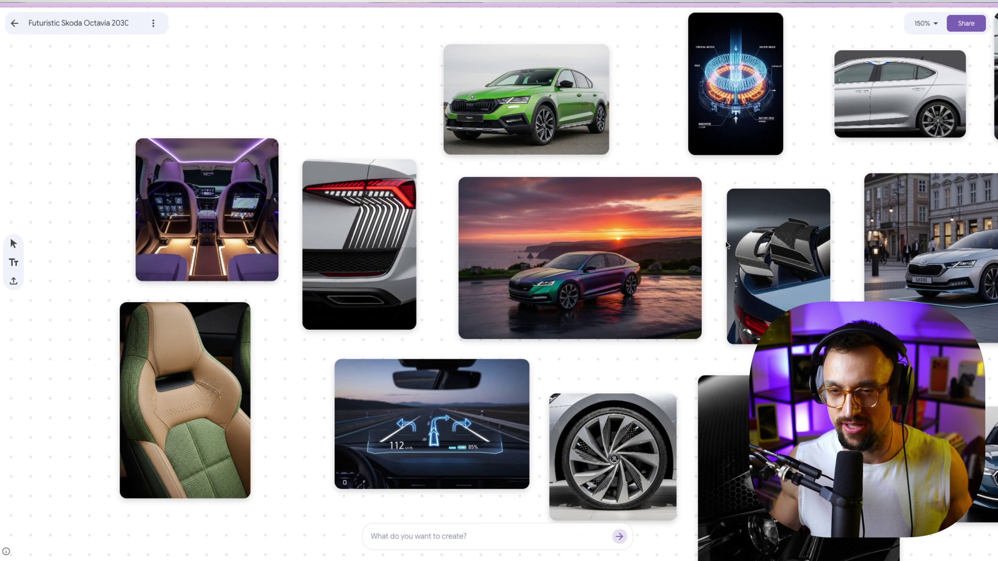
scroll(726, 244, "down", 2)
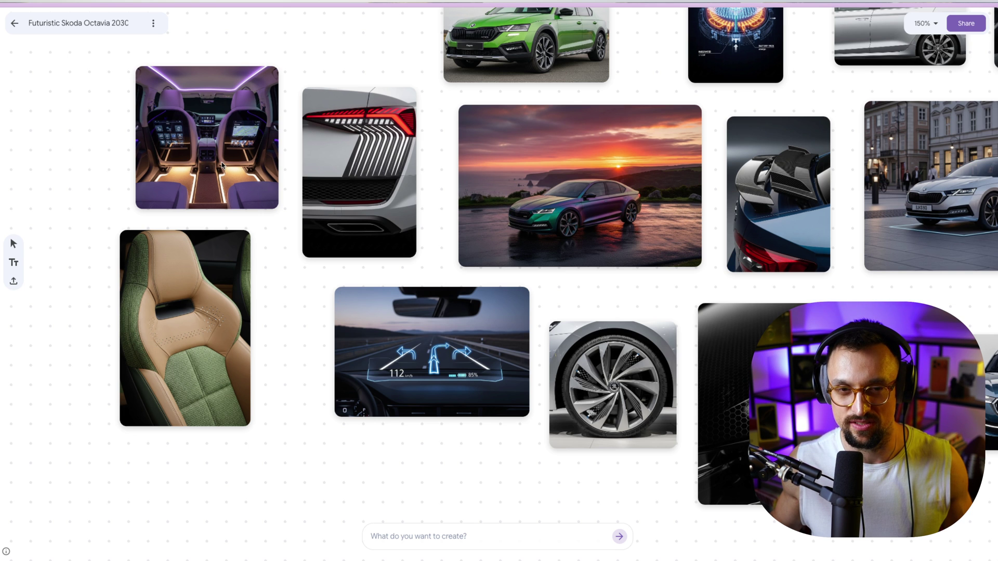
scroll(221, 162, "right", 5)
scroll(221, 162, "up", 1)
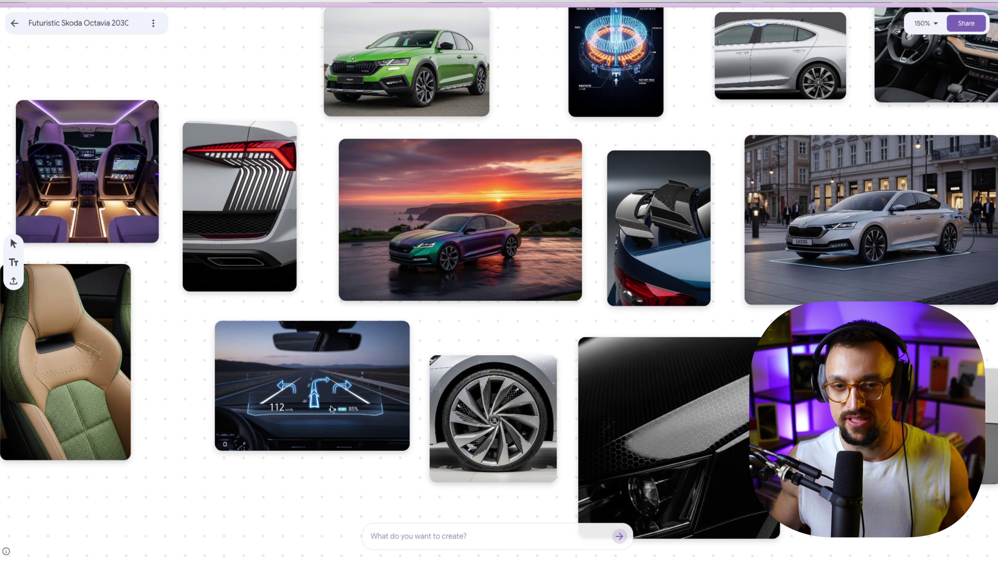
scroll(335, 412, "up", 3)
scroll(333, 413, "right", 7)
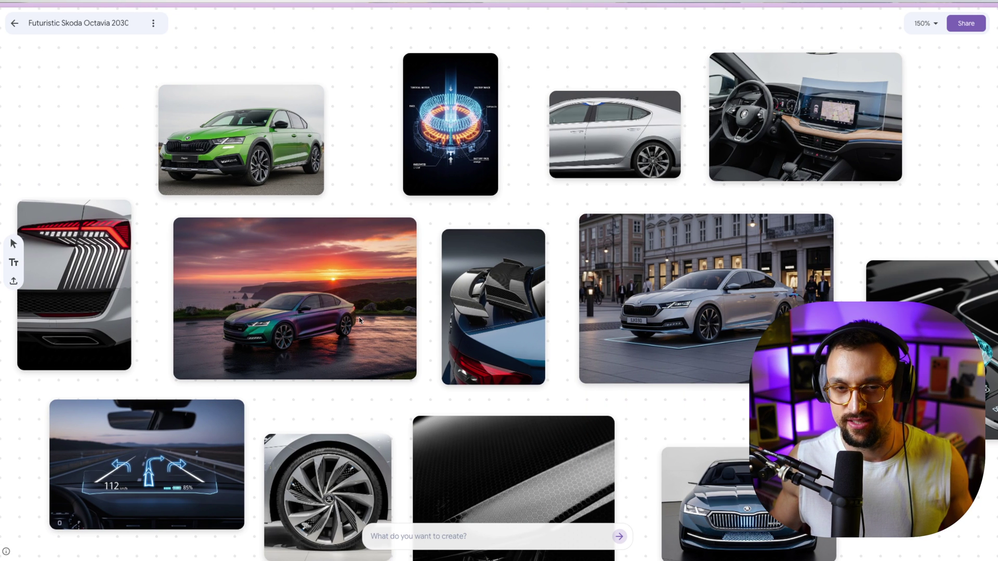
scroll(668, 216, "down", 6)
scroll(668, 216, "right", 6)
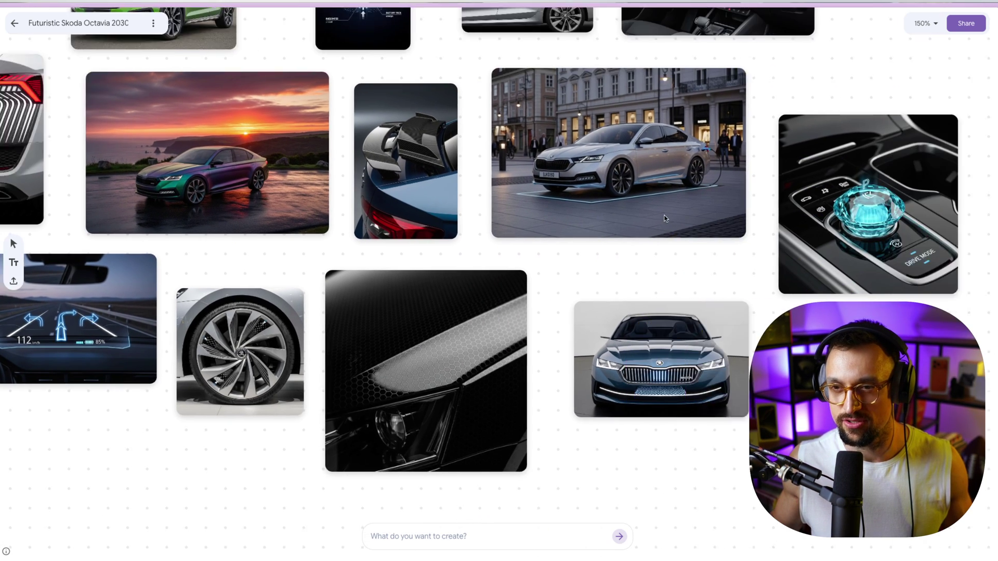
scroll(665, 219, "up", 5)
scroll(665, 218, "right", 4)
scroll(665, 219, "left", 8)
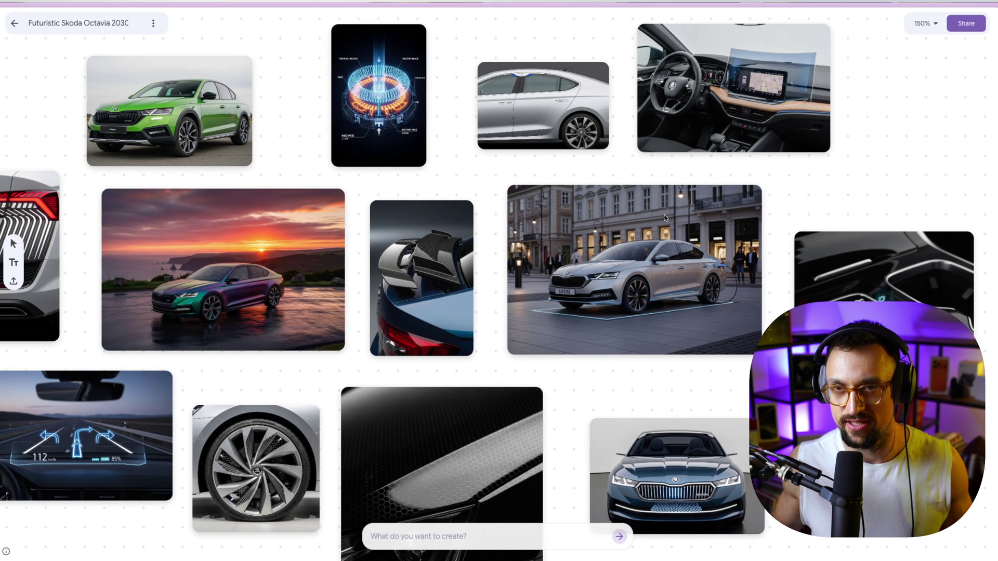
scroll(665, 218, "right", 1)
scroll(665, 218, "up", 1)
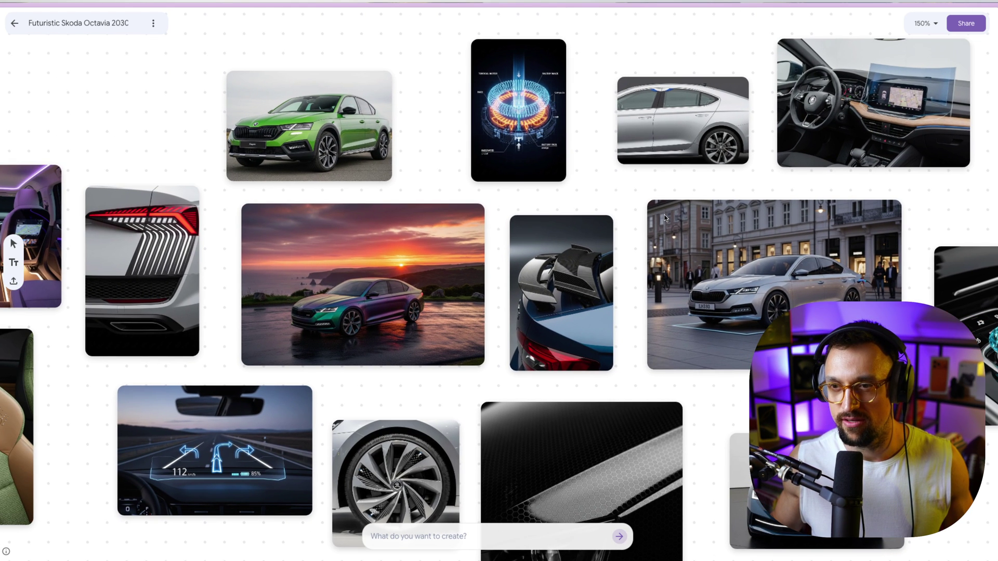
Generate more images like the silver Skoda parked on the city street.
left_click(777, 297)
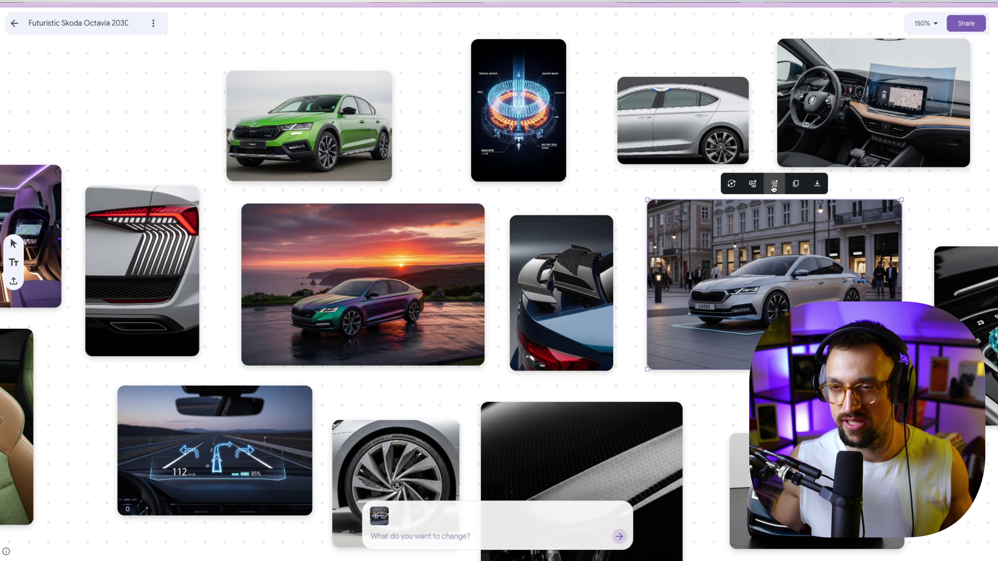
left_click(774, 186)
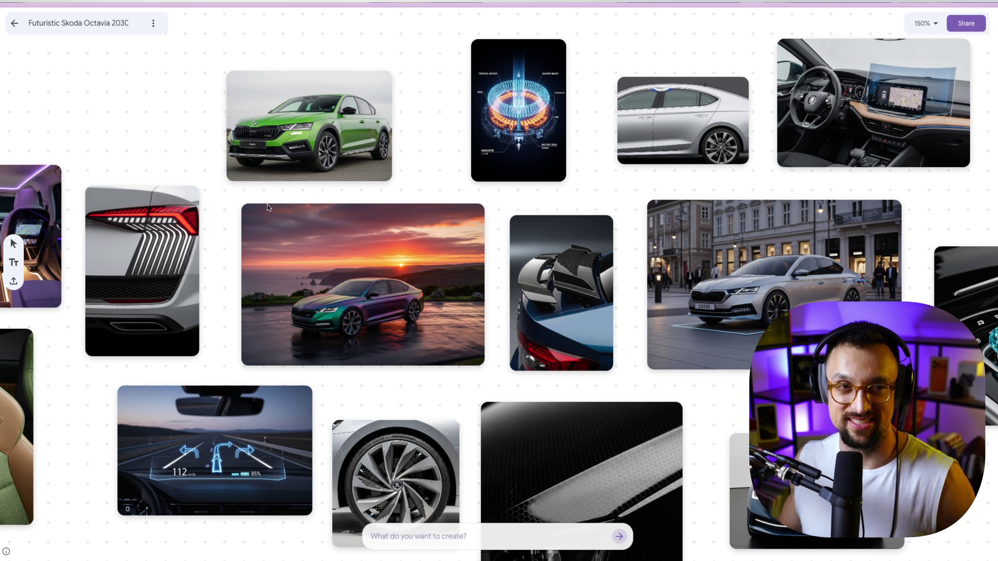
left_click(704, 258)
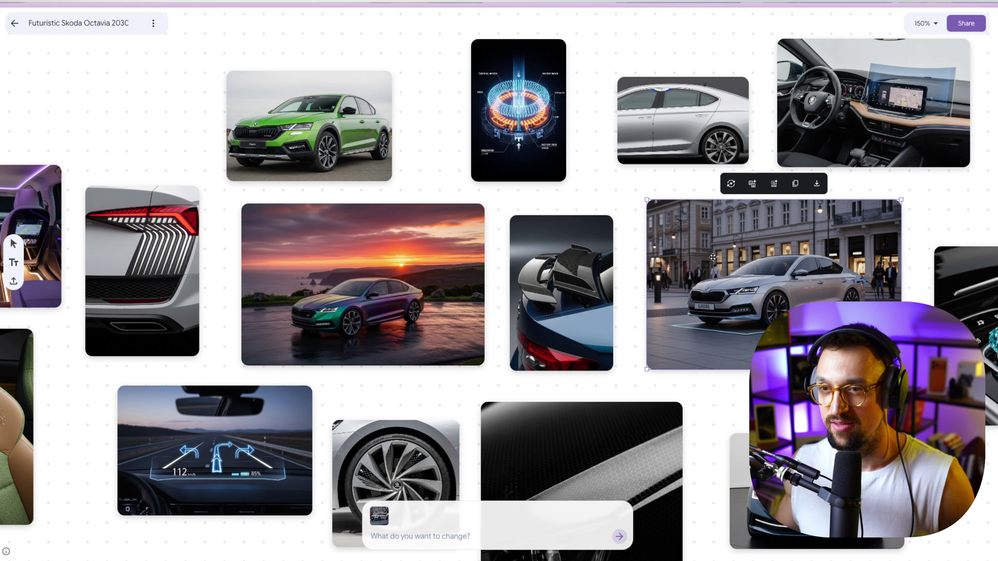
left_click(753, 185)
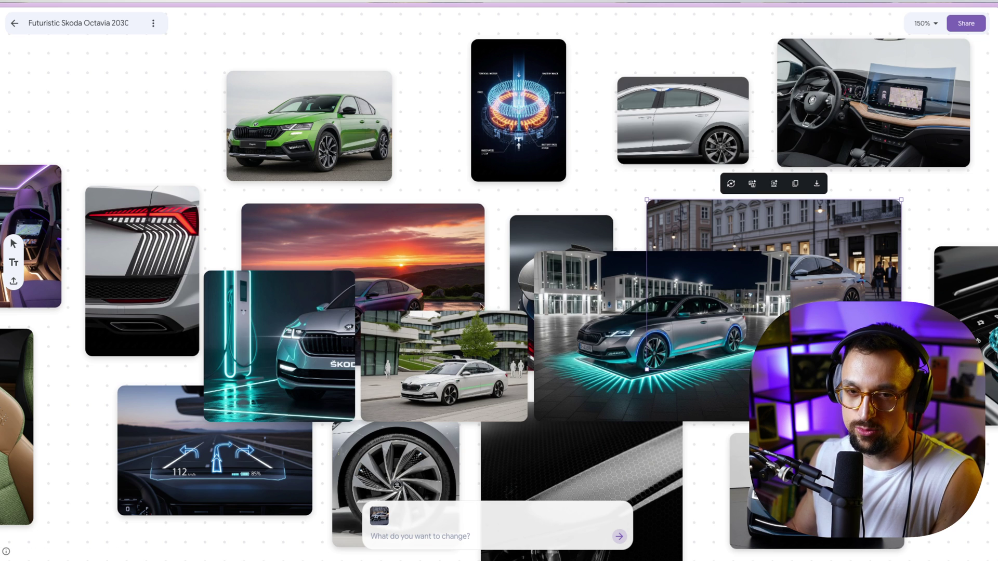
Move the original city-street car image up and to the right, and enlarge the night variation with teal ground lighting across the board's centre.
left_click(279, 347)
left_click(645, 371)
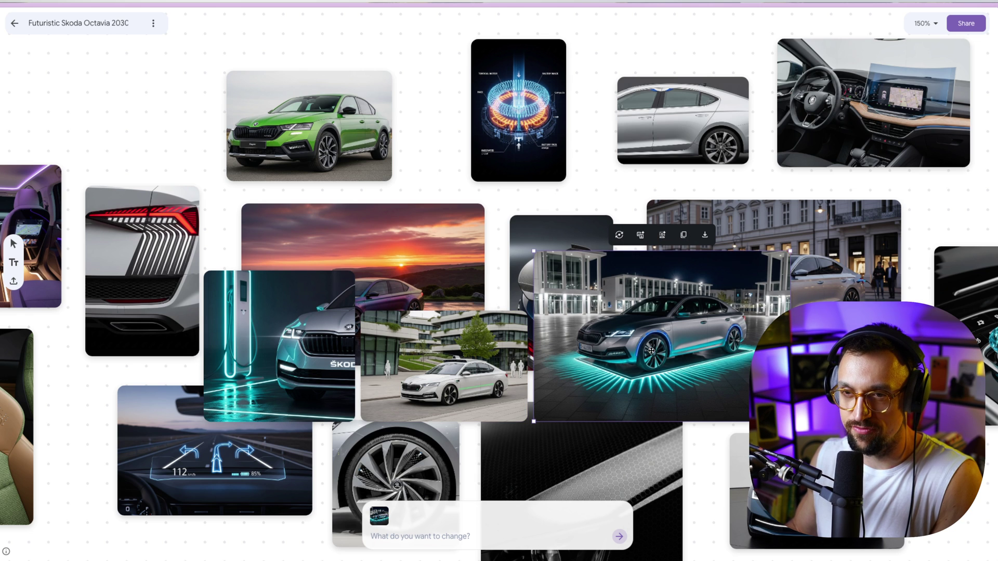
left_click(924, 24)
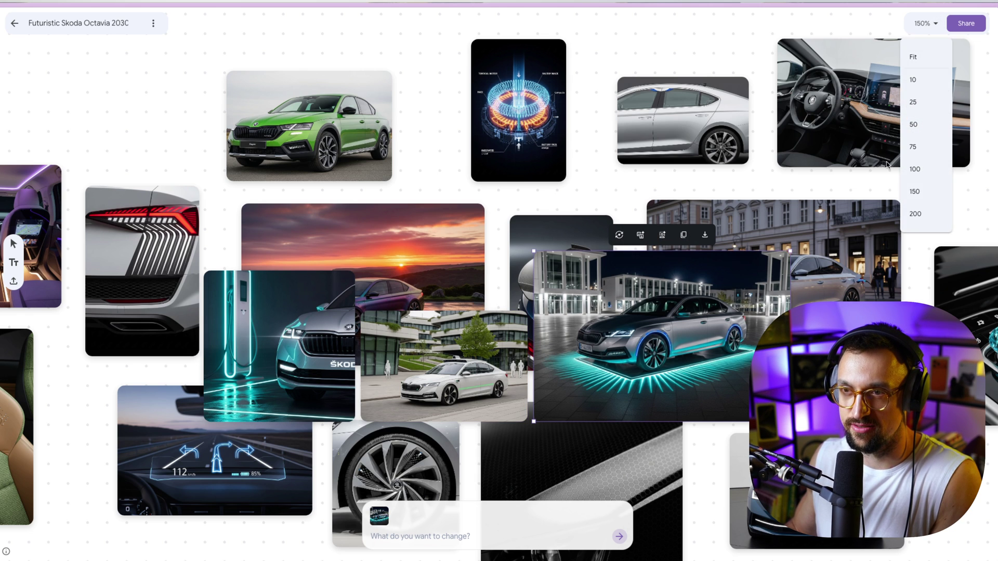
left_click(713, 354)
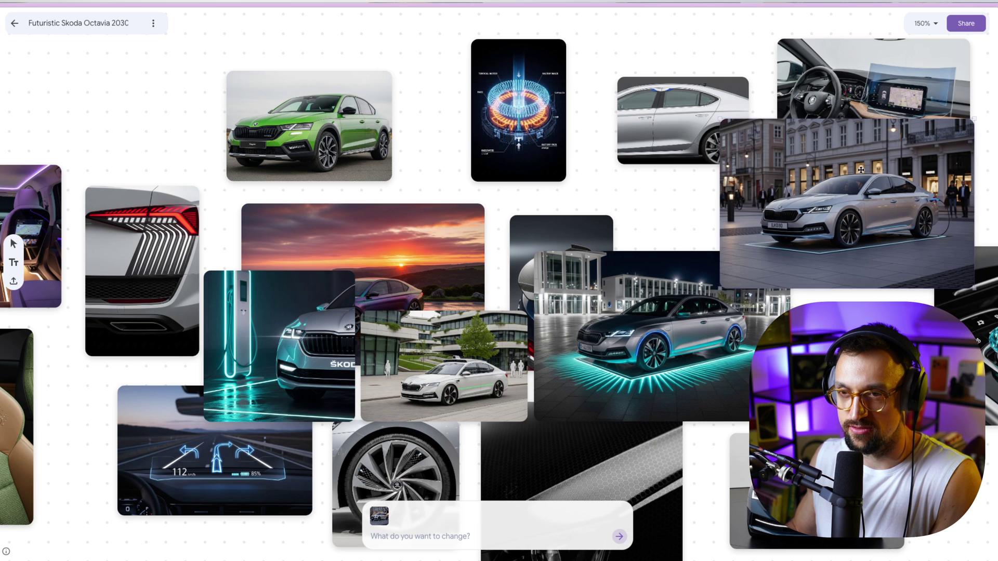
left_click_drag(791, 252, 996, 48)
left_click_drag(532, 422, 424, 478)
left_click_drag(767, 359, 639, 349)
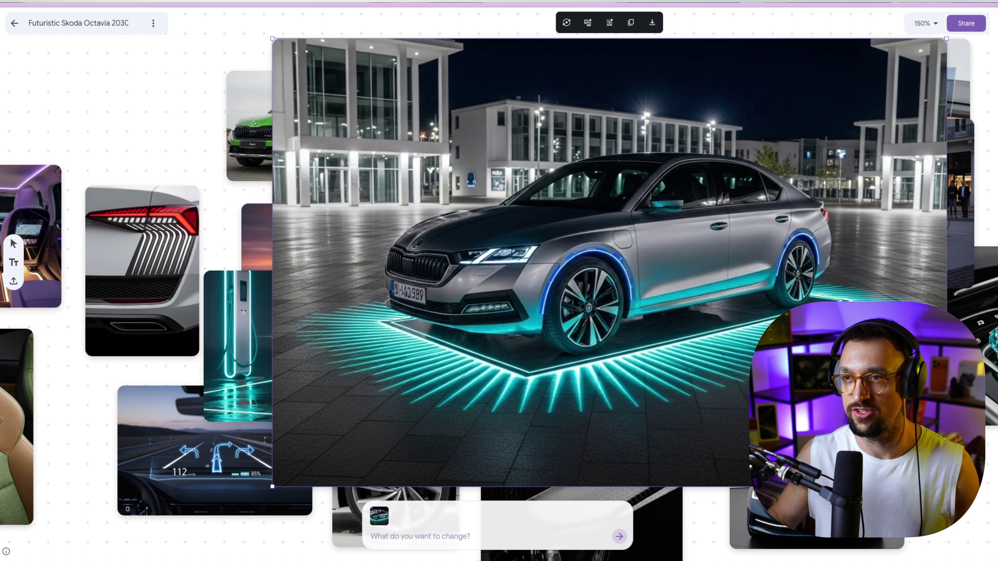
View the board's sharing link and link access settings, and close them without enabling public access.
left_click(975, 25)
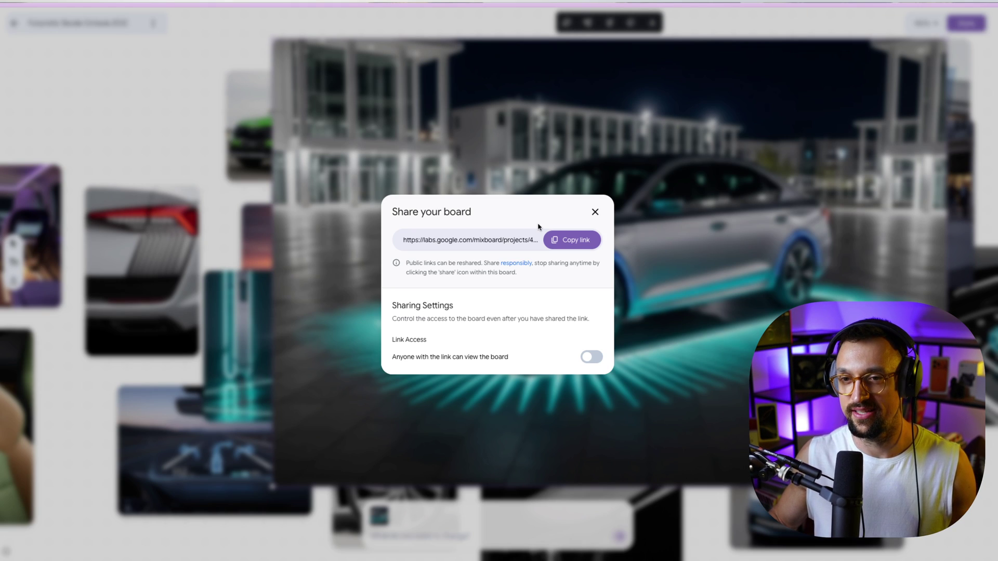
left_click(596, 213)
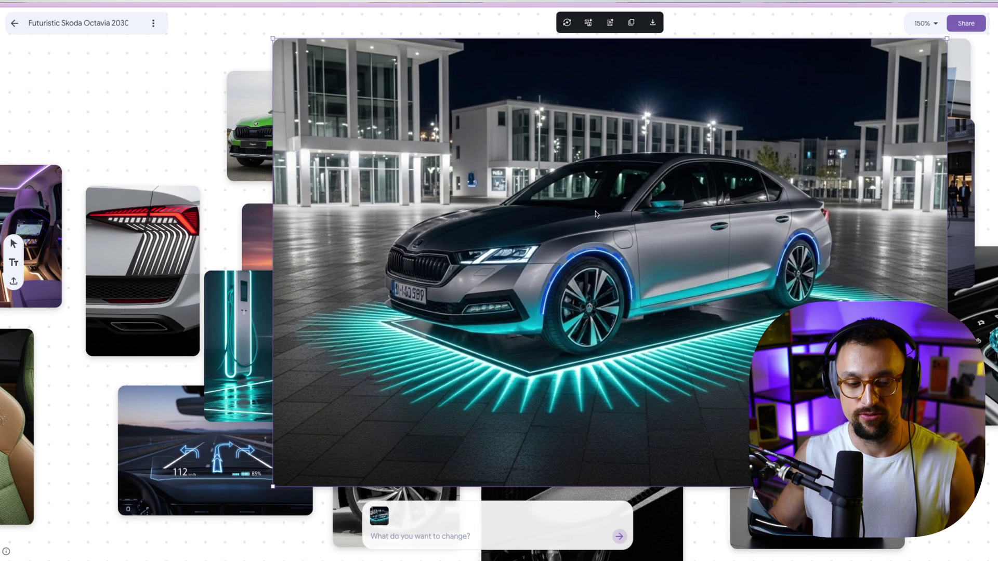